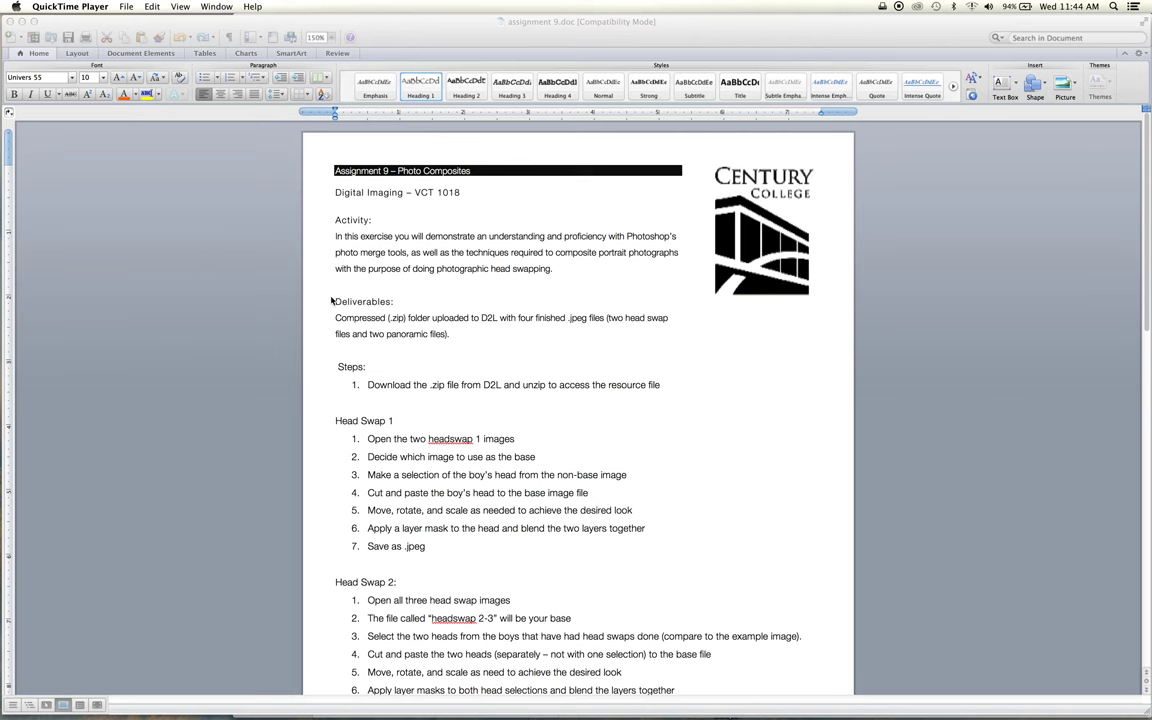
- Bring Finder to the front and open the head swaps folder in Assignment 9
scroll(331, 300, "down", 3)
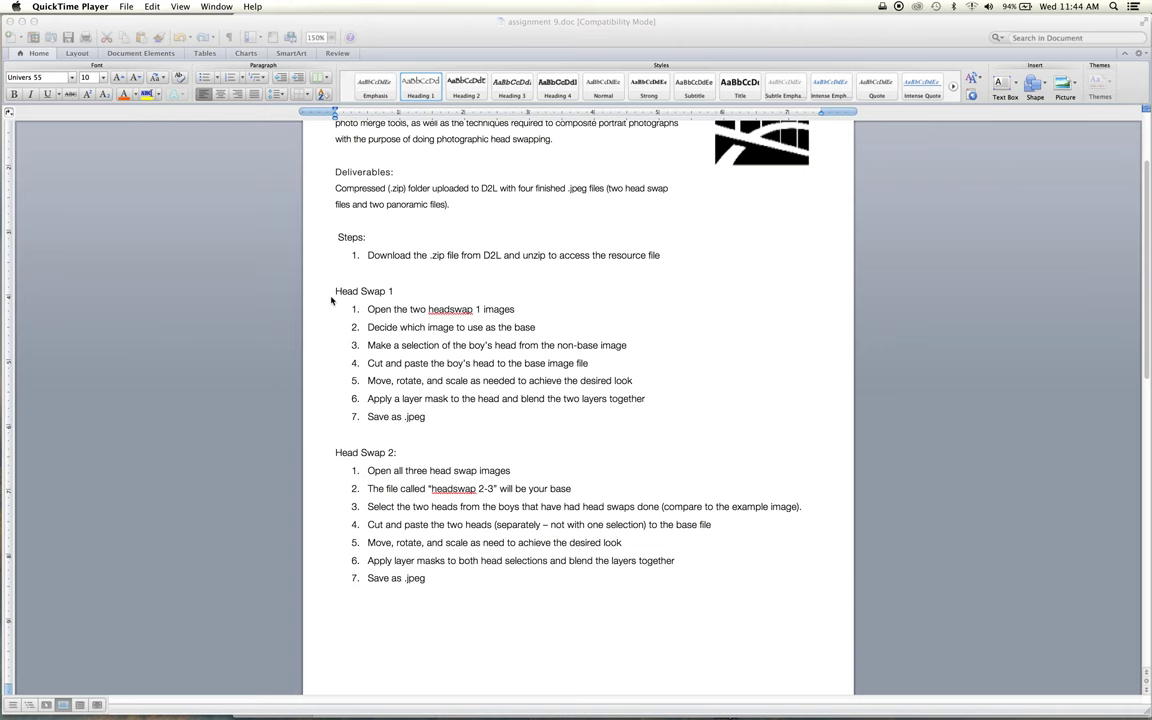
key("ctrl+Up")
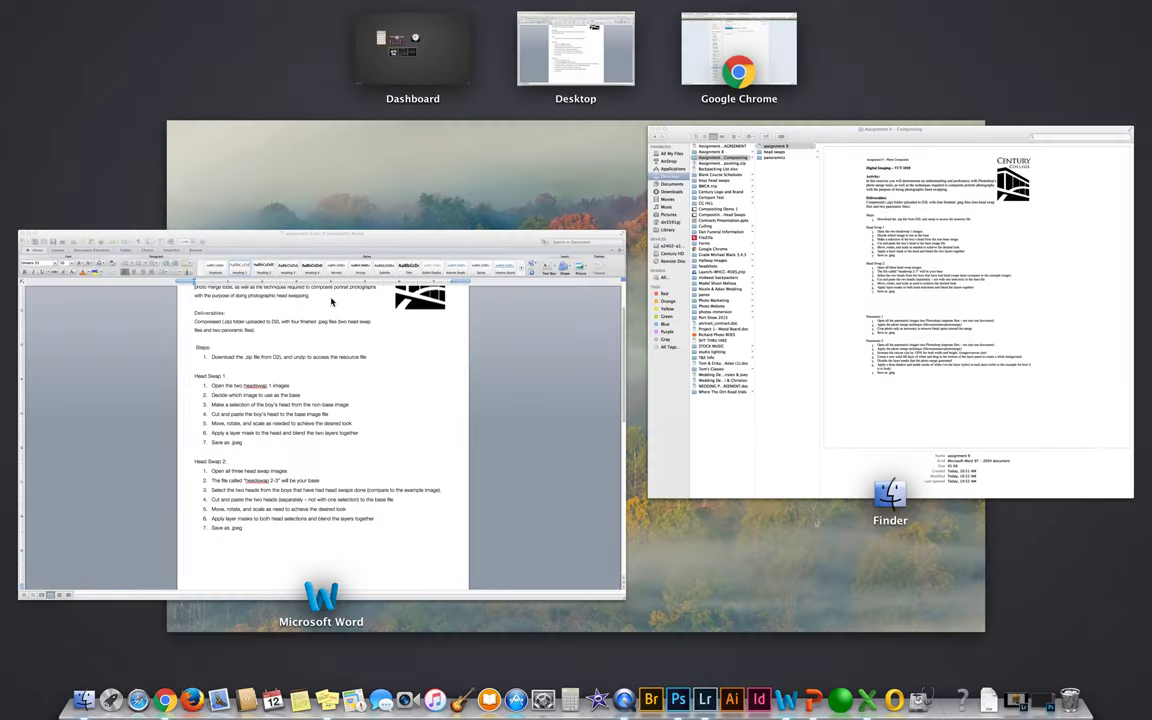
left_click(728, 327)
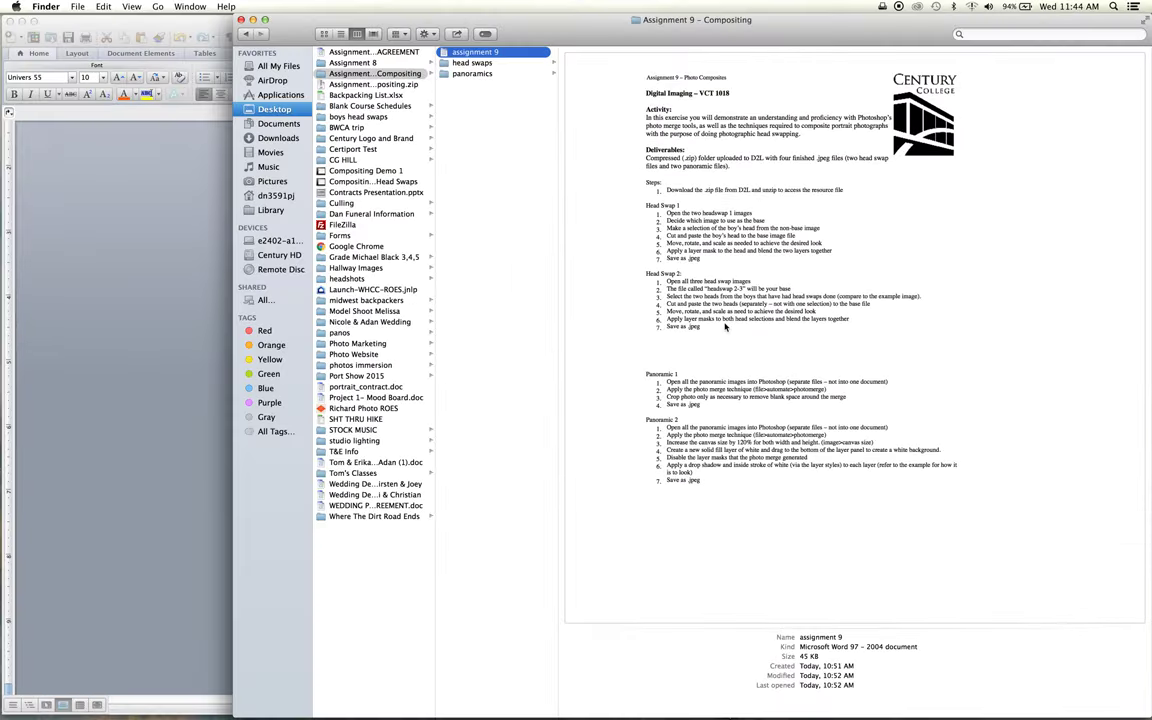
left_click(487, 63)
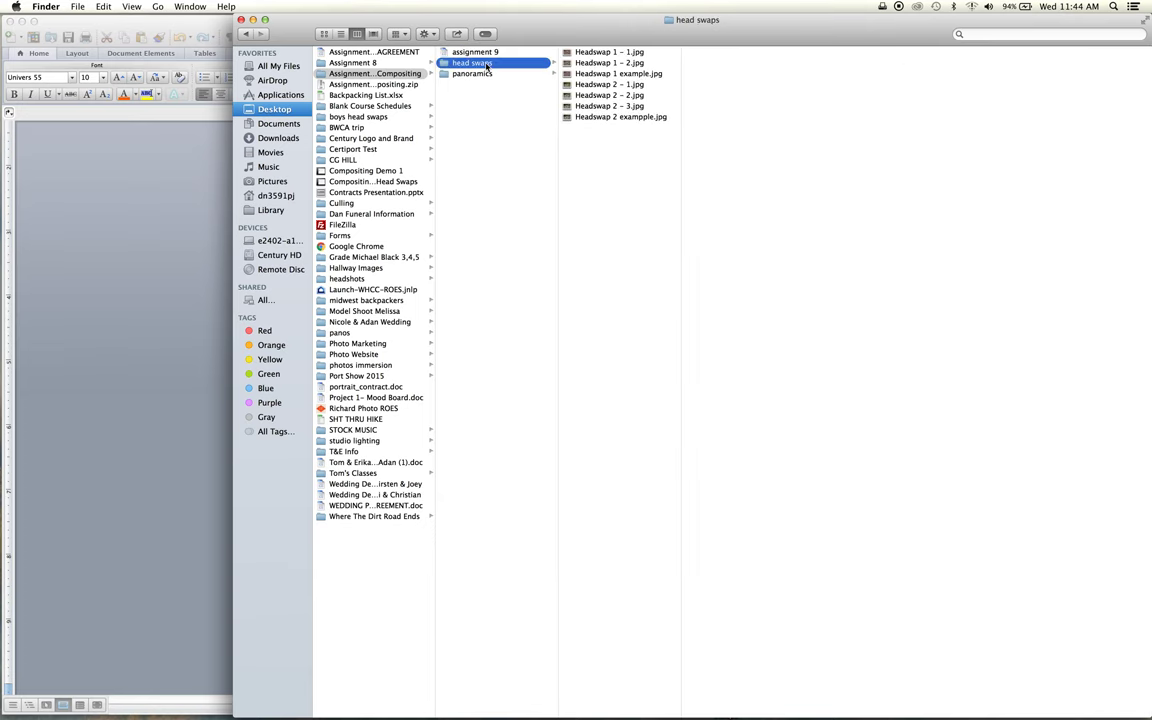
- Preview Headswap 1 - 1.jpg and view the Headswap 1 example full size
key("Right")
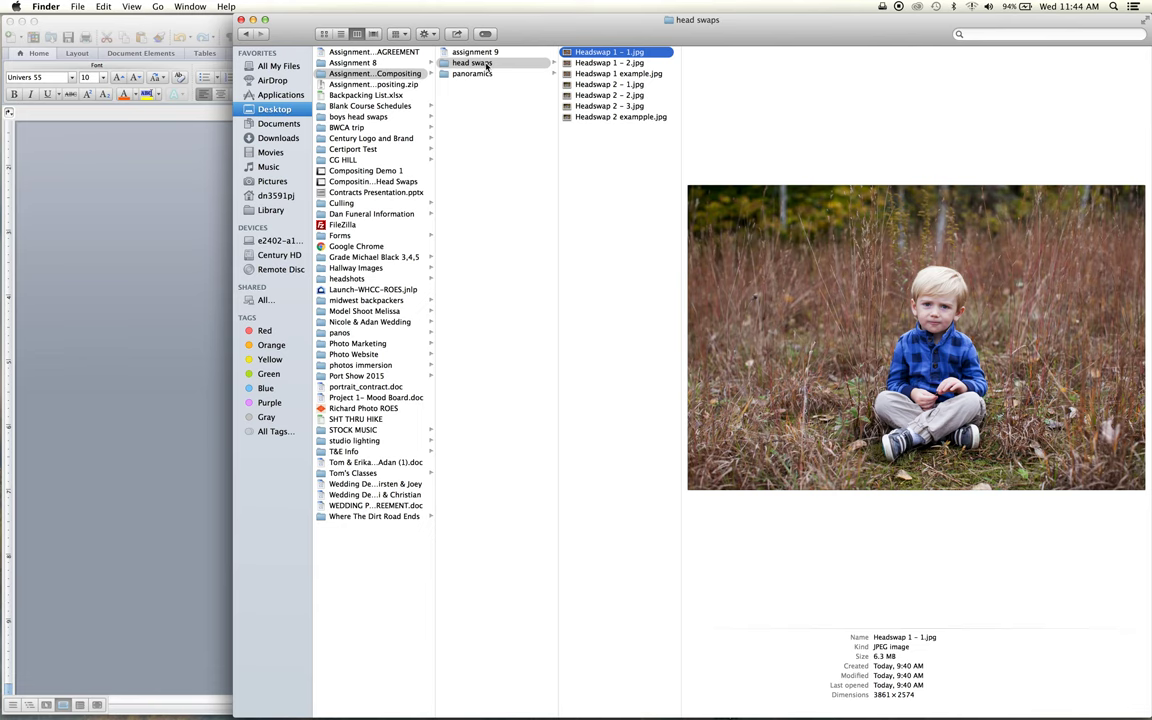
key("Down")
key("Down")
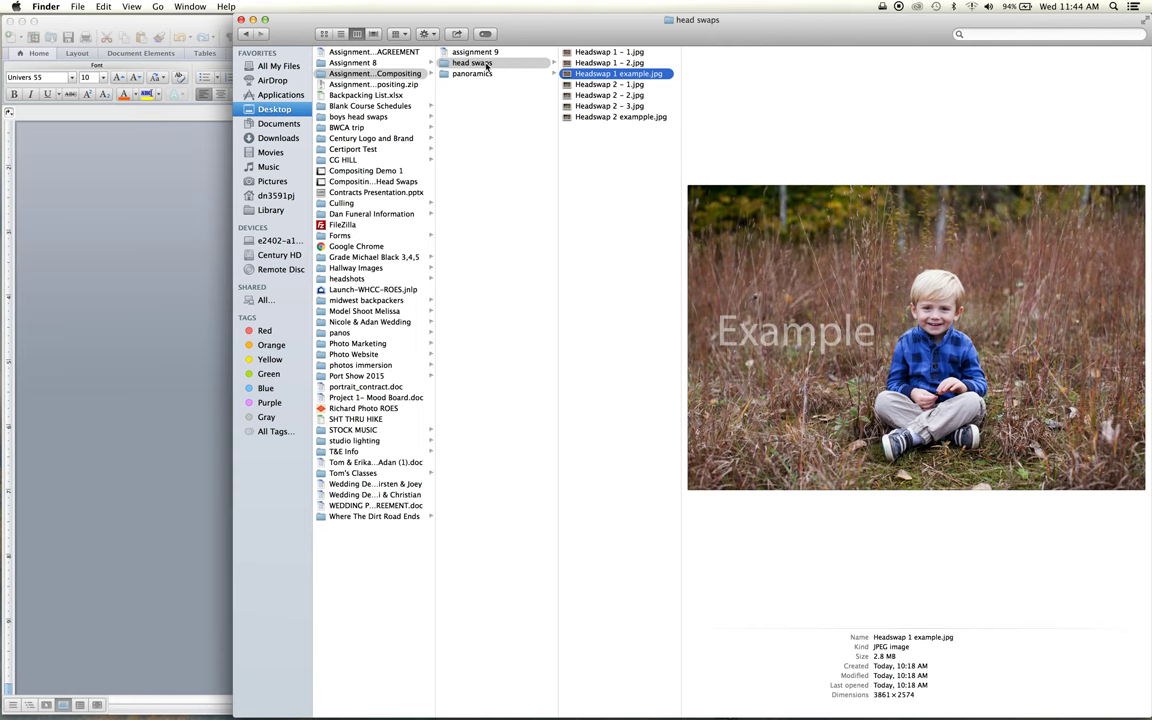
key("Up")
key("Up")
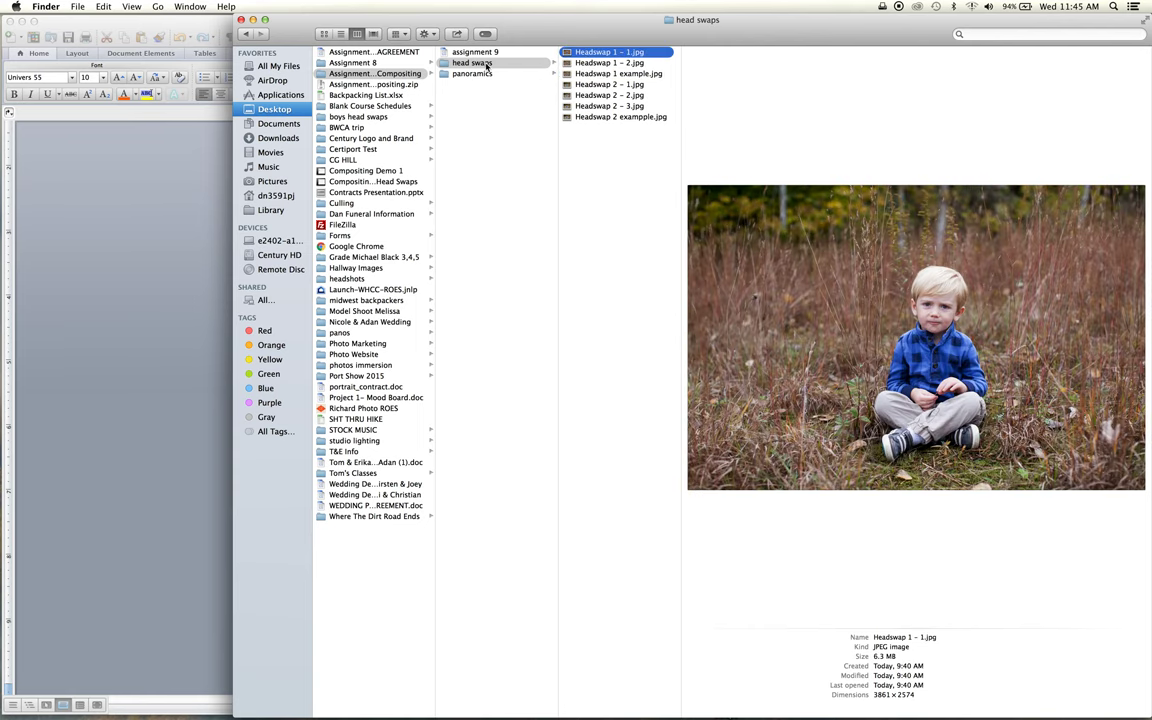
key("Down")
key("Down")
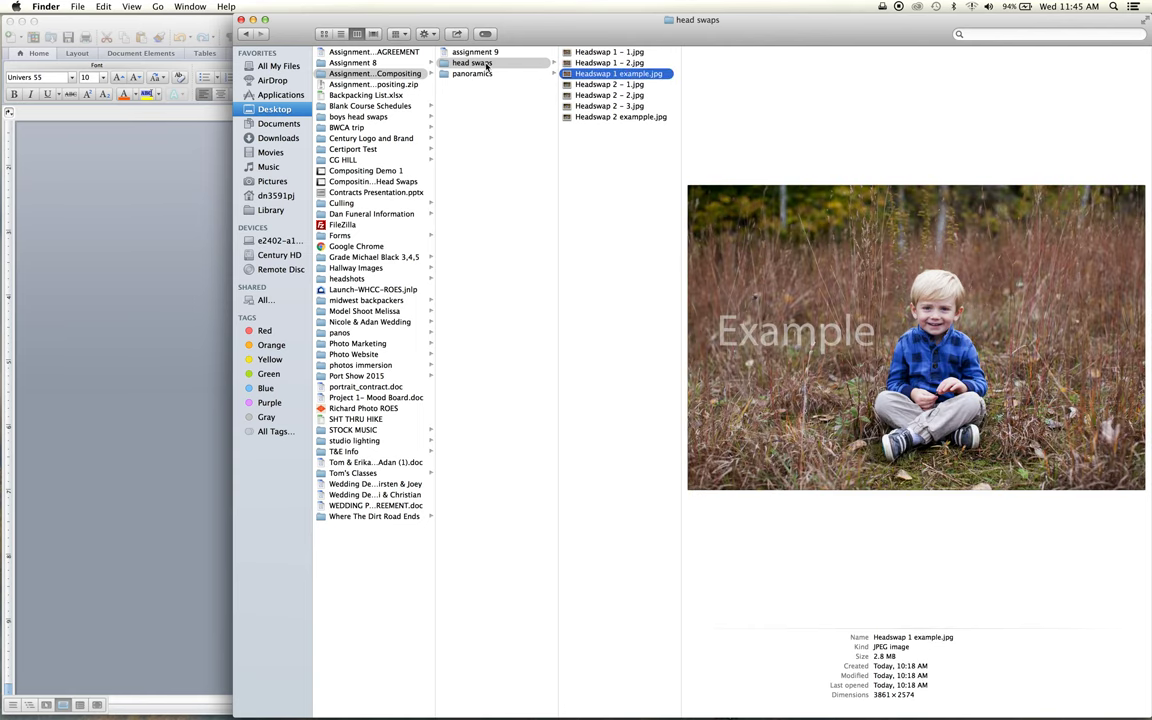
key("space")
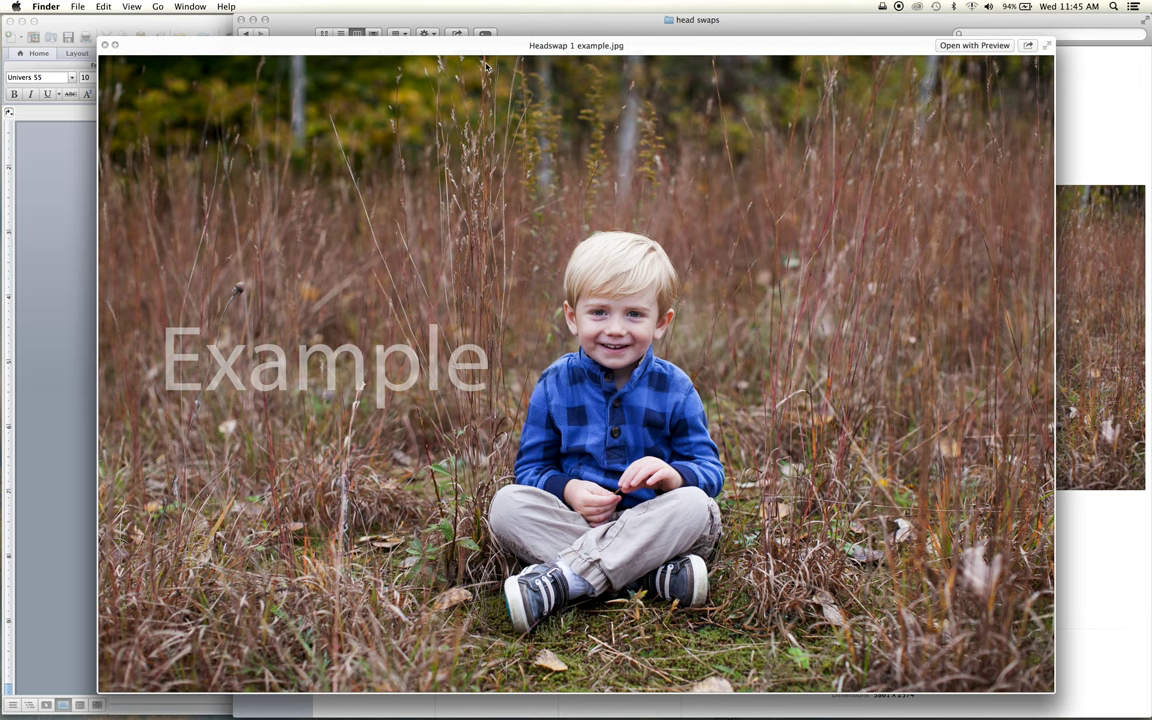
key("space")
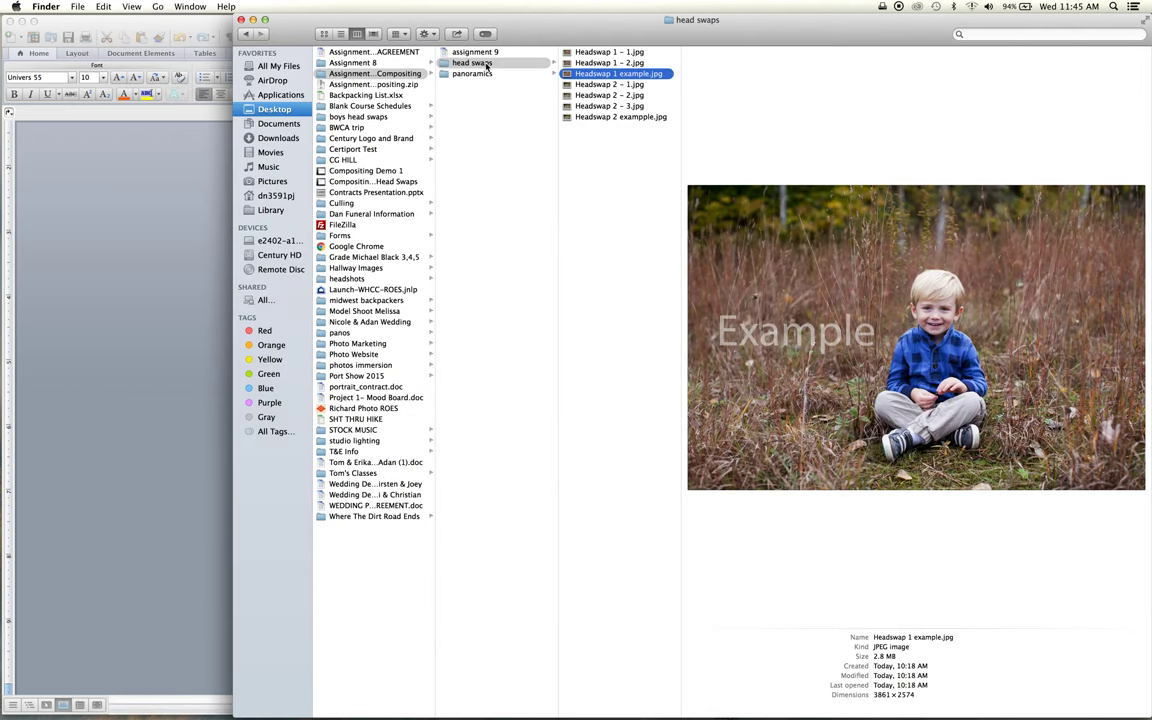
- Preview the Headswap 2 photos, then view Headswap 2 exampple.jpg full size
key("Down")
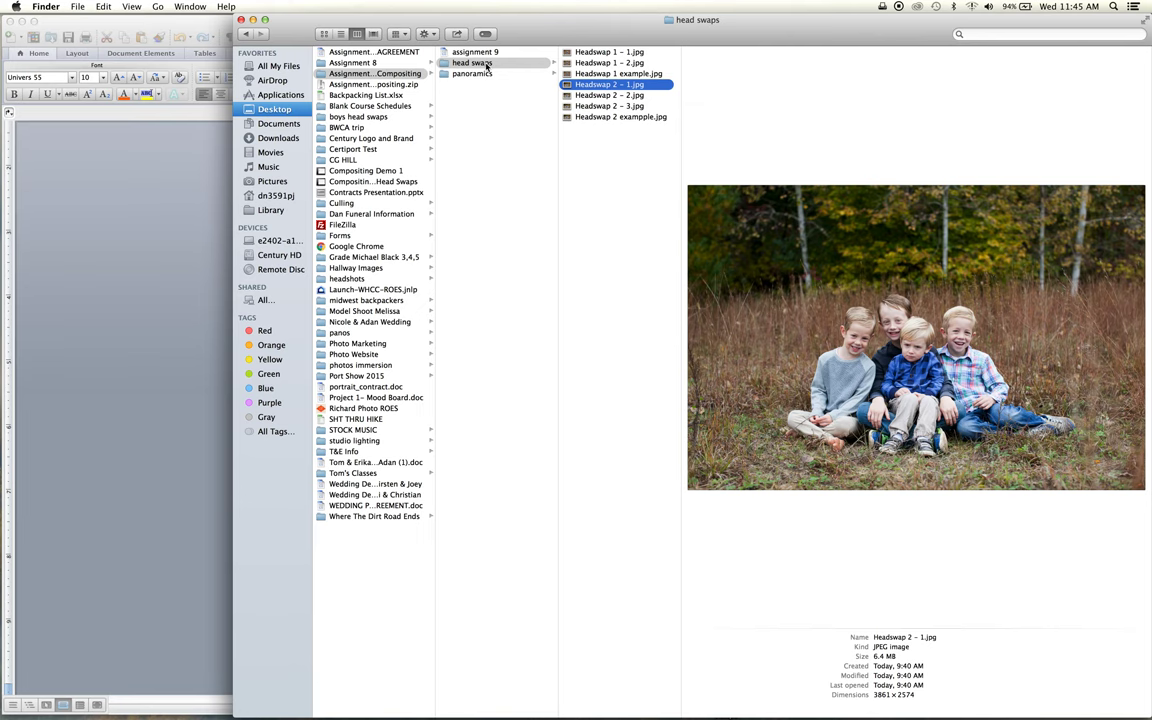
key("Down")
key("Down")
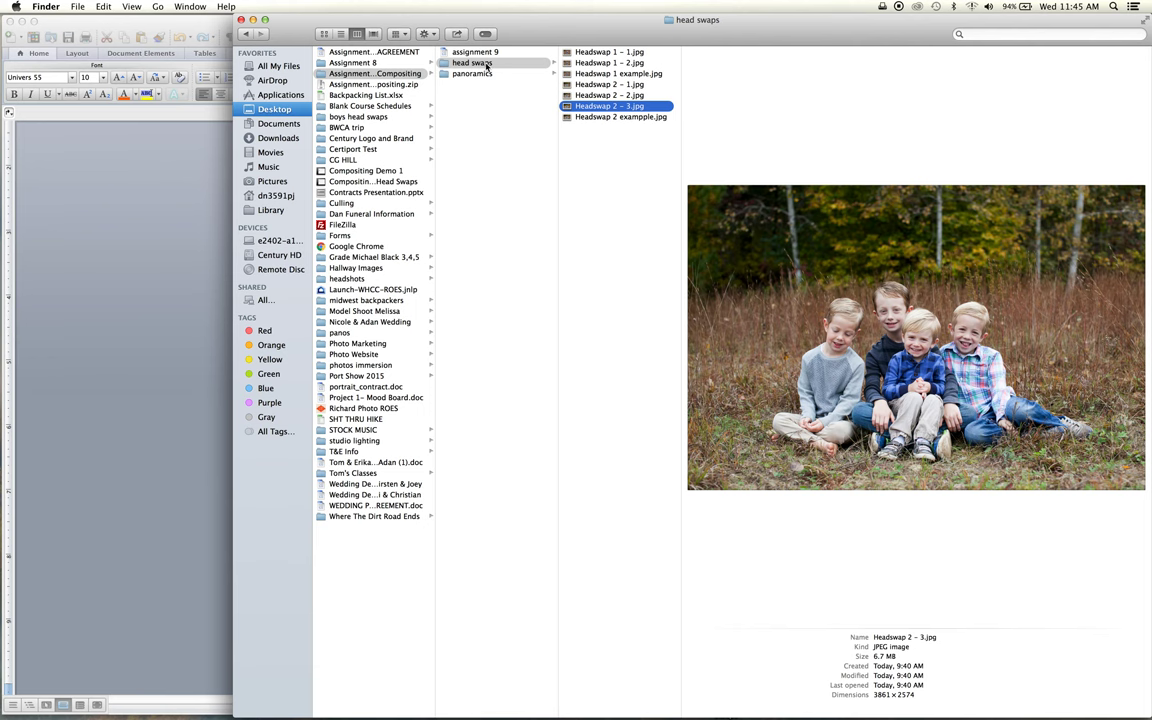
key("Down")
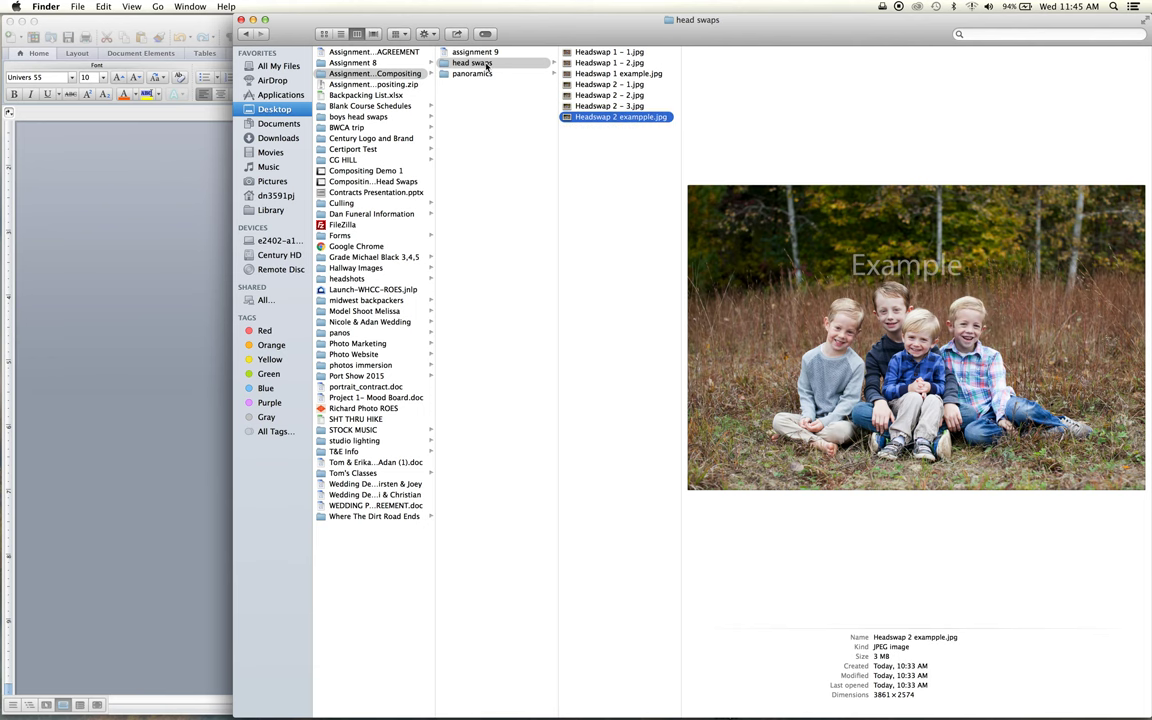
key("space")
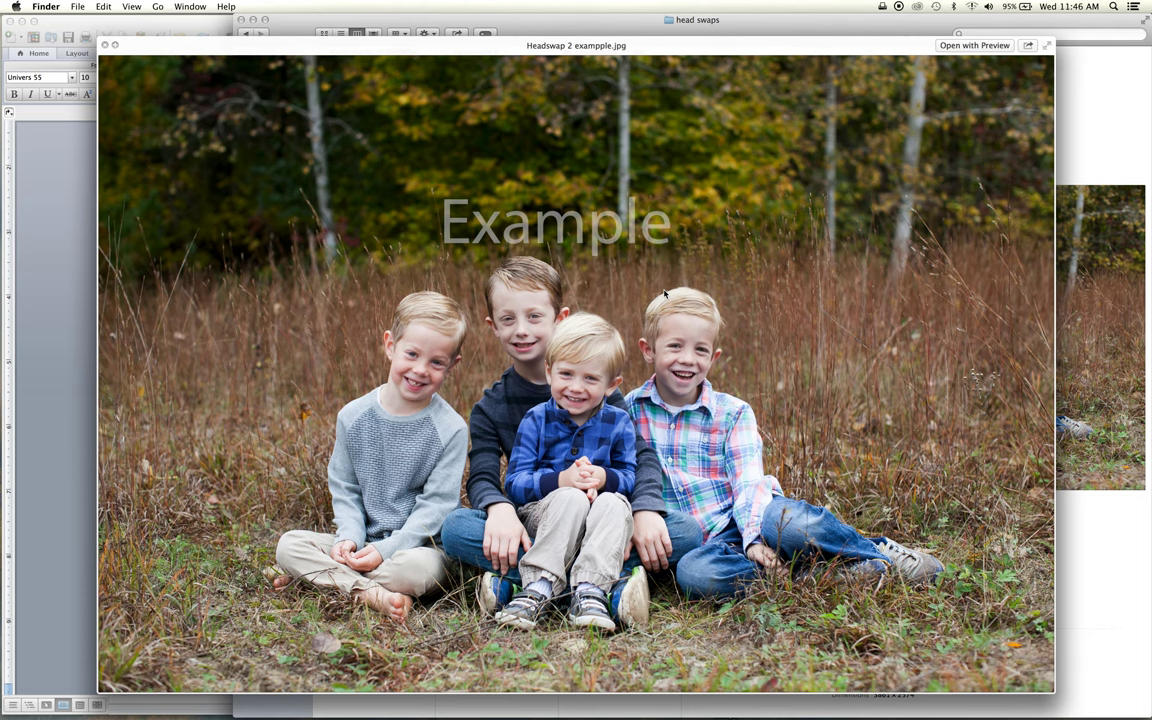
key("space")
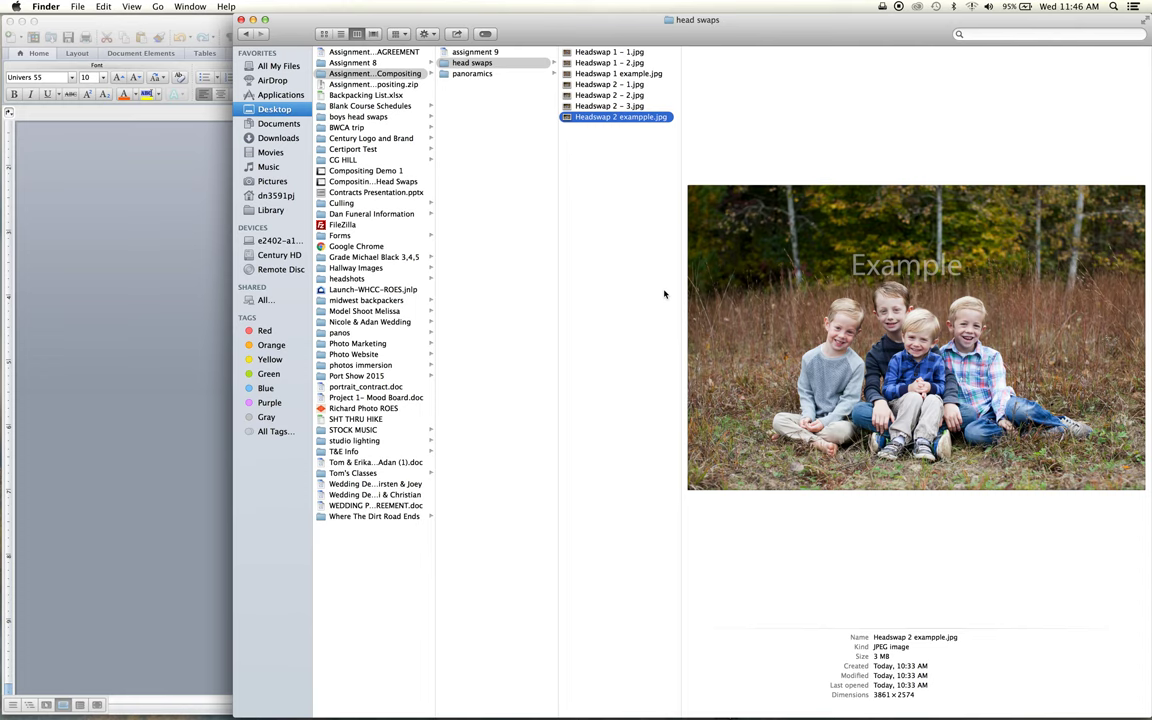
- Open the panoramics folder, step through 1pano-1 to 1pano-6, and view 1 example.jpg full size
left_click(472, 74)
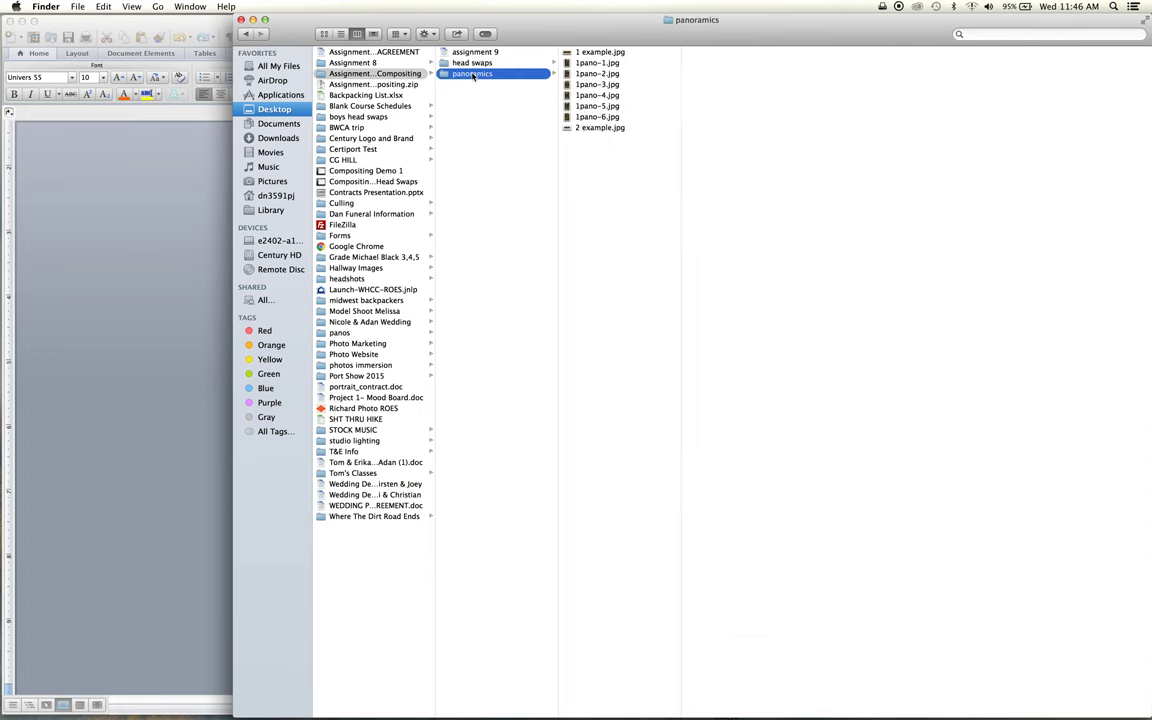
left_click(604, 64)
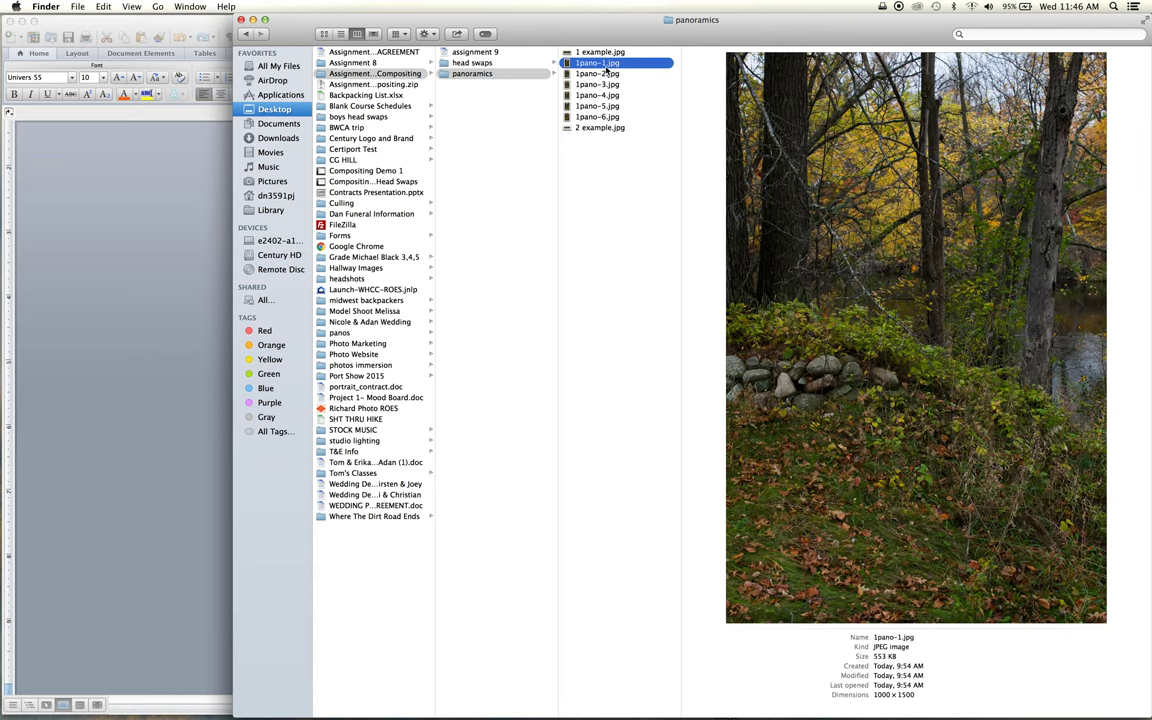
key("Down")
key("Down")
key("Down")
key("Down")
key("Down")
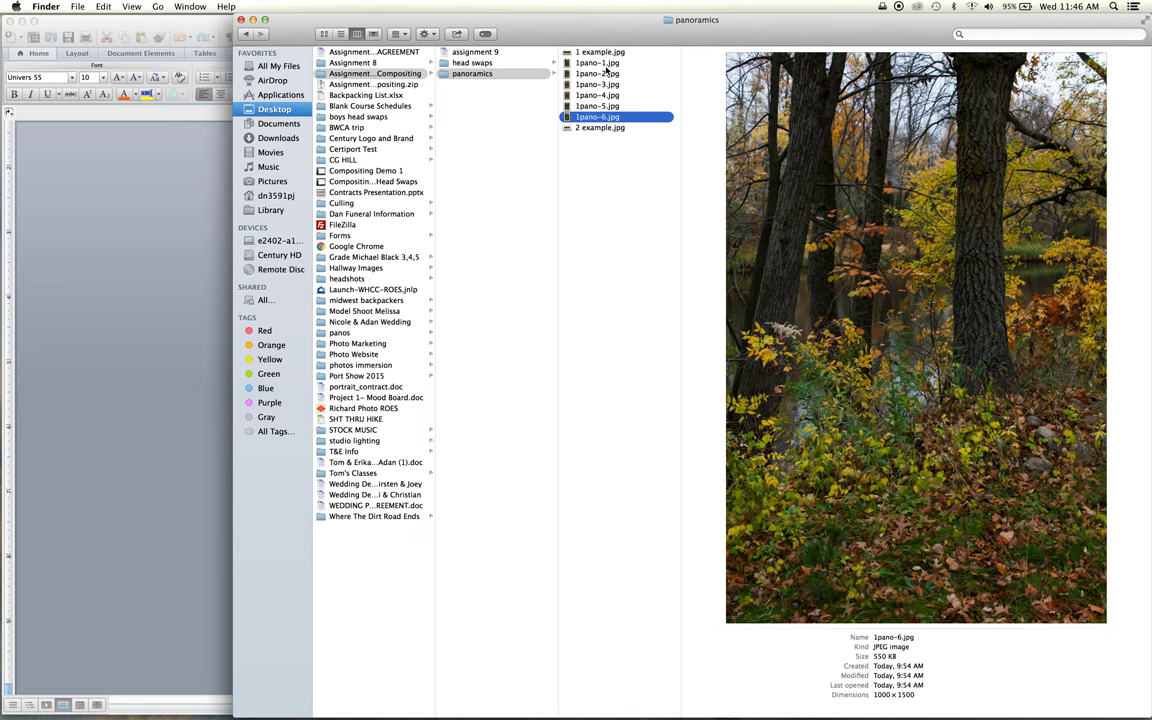
key("Up")
key("Up")
key("Up")
key("Up")
key("Up")
key("Up")
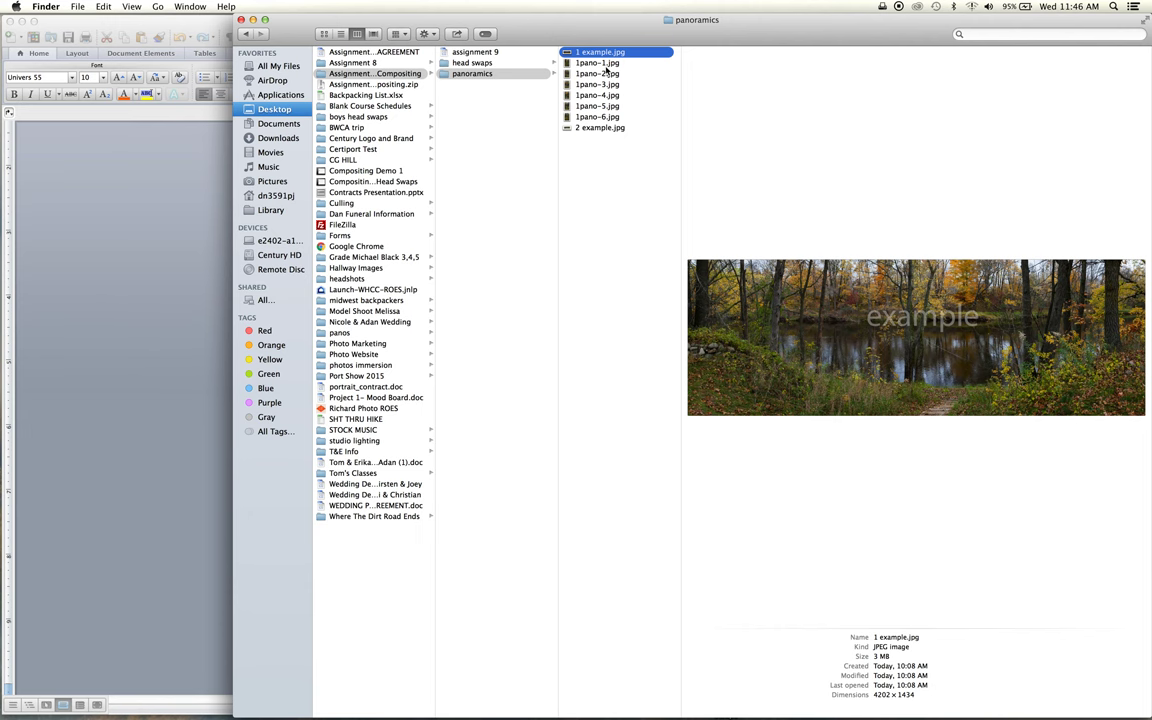
key("space")
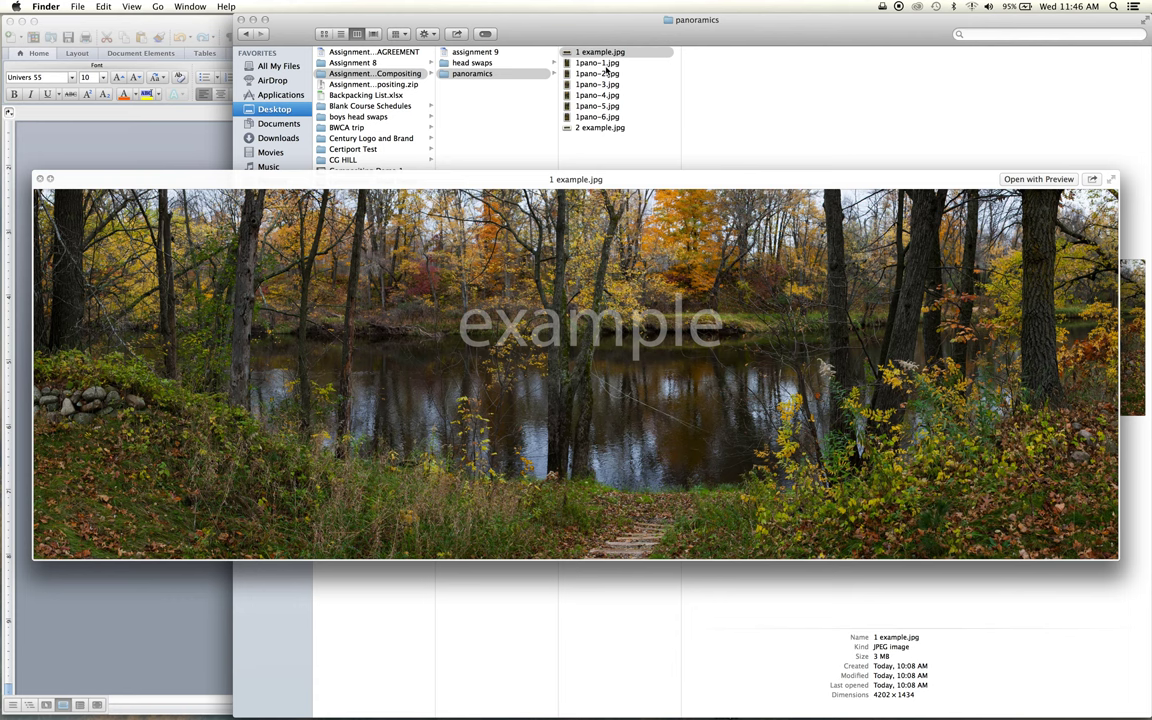
key("space")
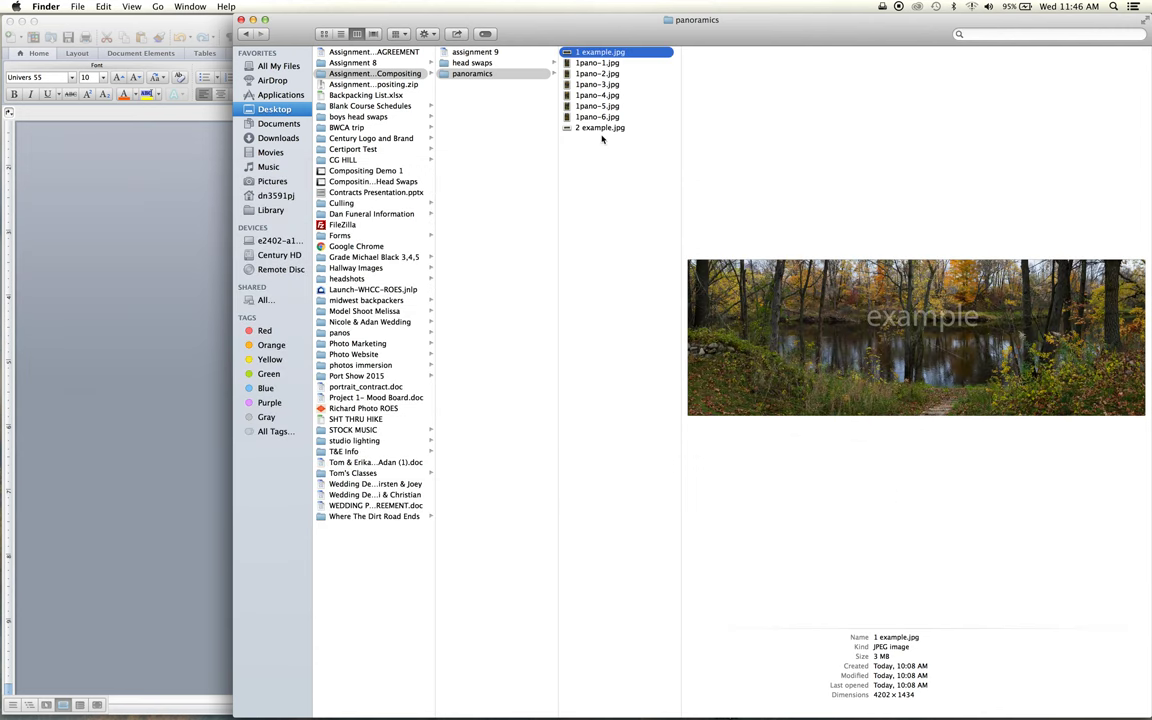
- View the 2 example.jpg collage full size, then return to the Word assignment
left_click(603, 128)
key("space")
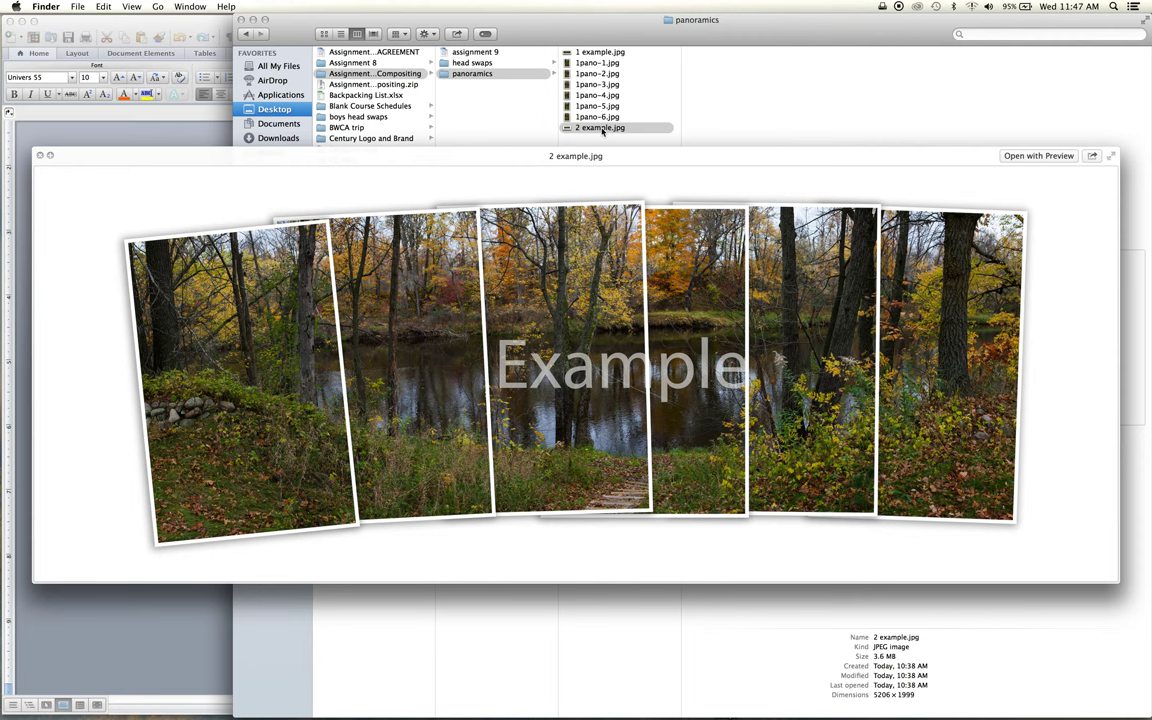
key("space")
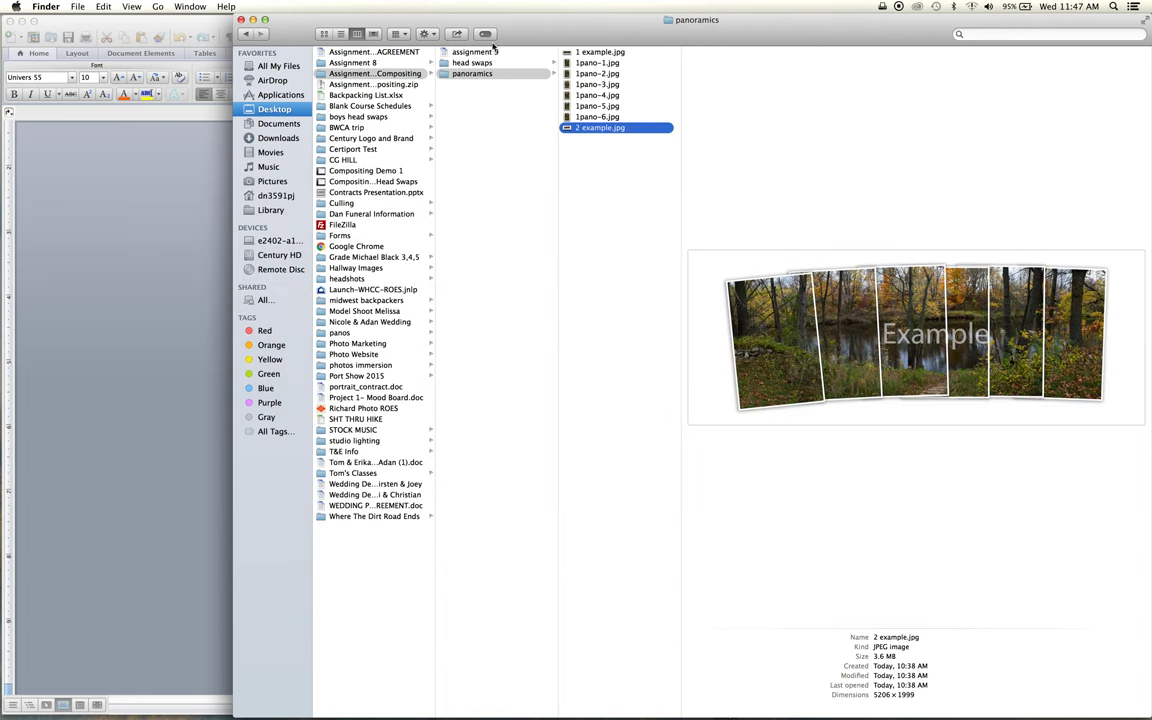
left_click(141, 270)
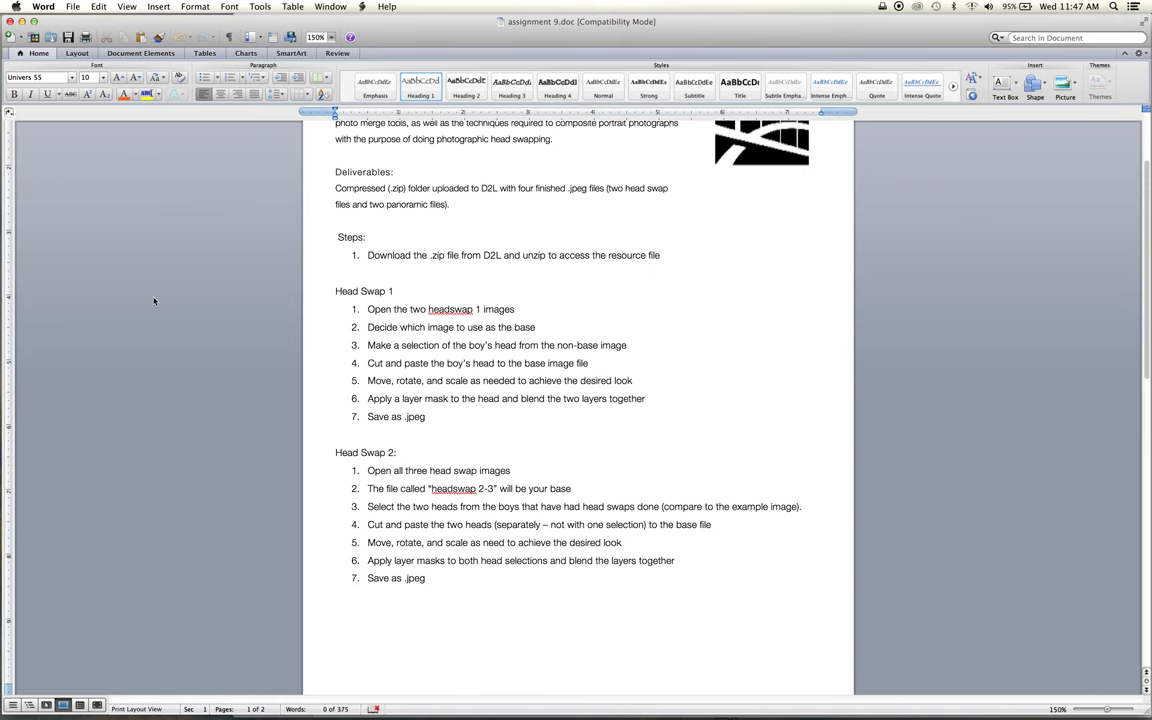
scroll(207, 338, "up", 2)
scroll(502, 393, "down", 5)
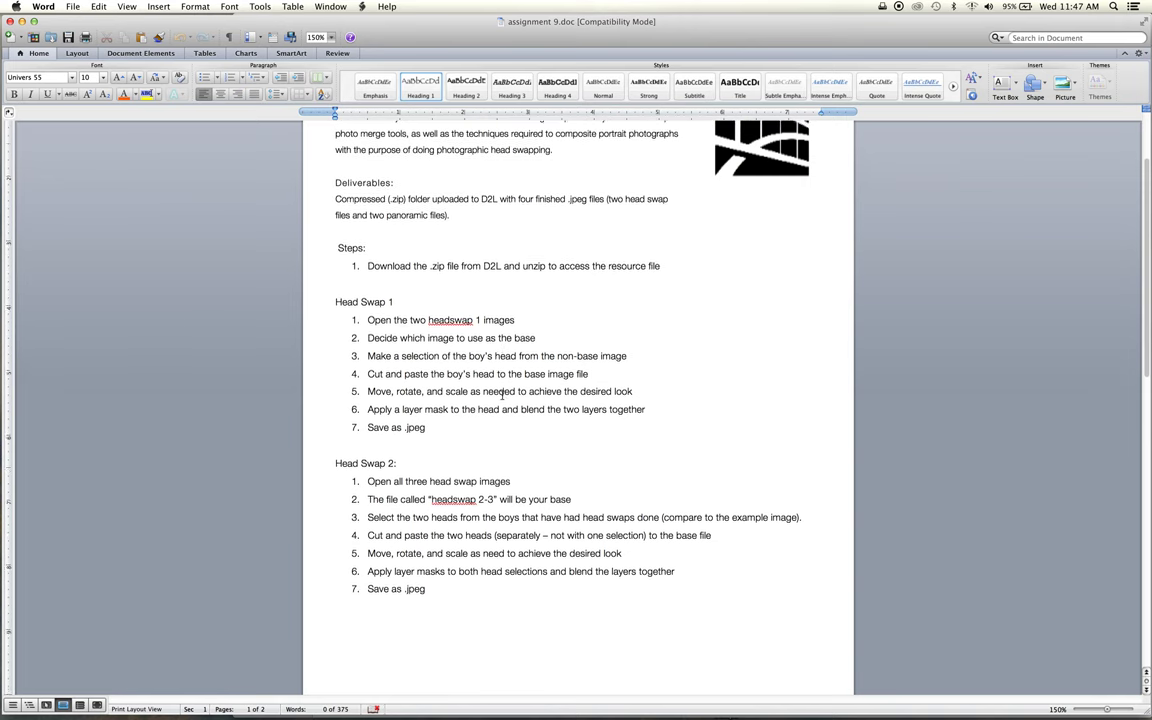
scroll(502, 393, "down", 1)
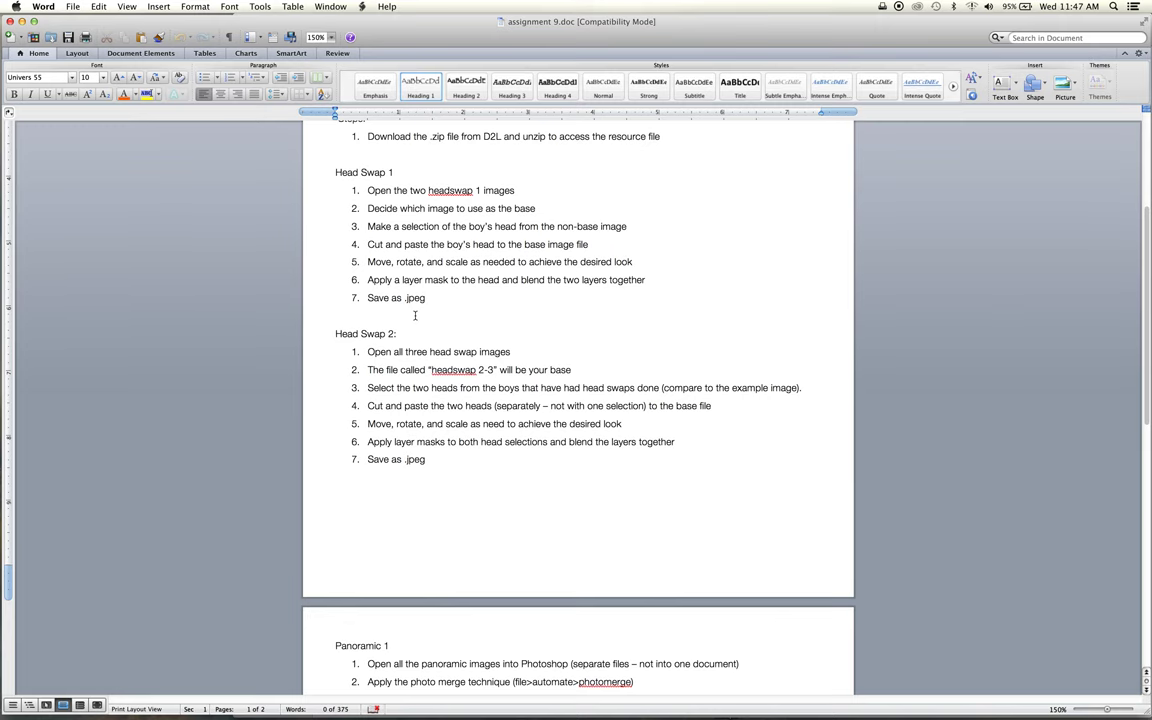
scroll(408, 323, "down", 5)
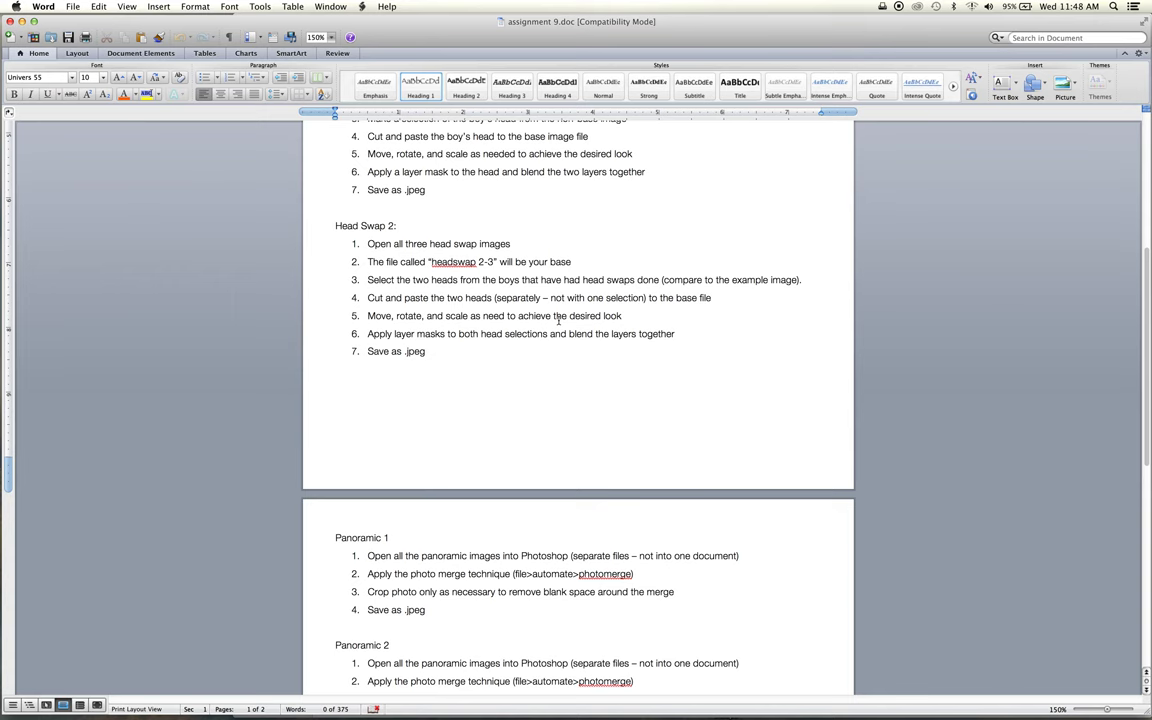
scroll(559, 319, "down", 8)
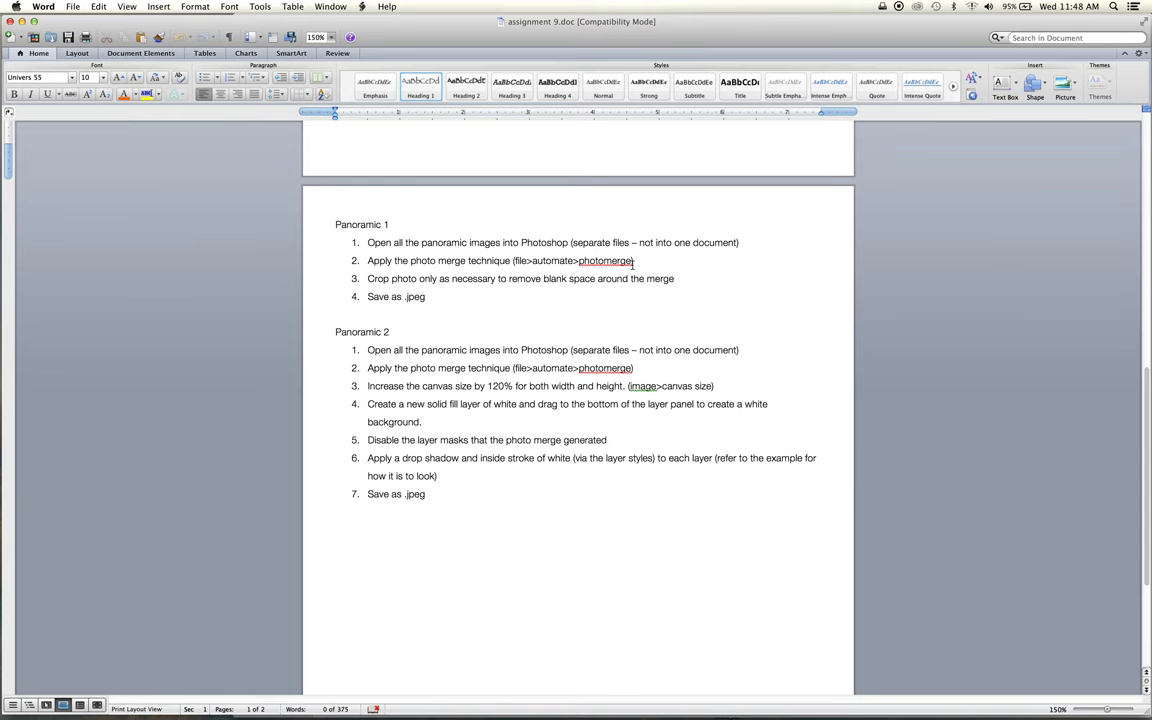
scroll(633, 263, "down", 3)
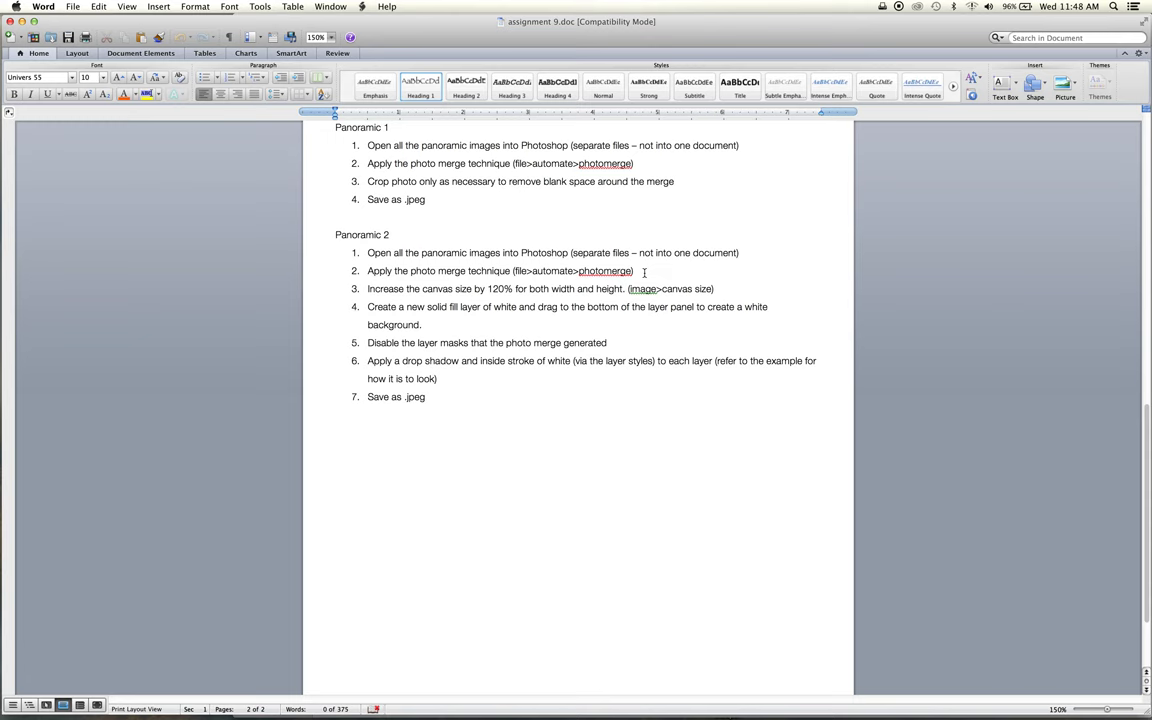
left_click(644, 272)
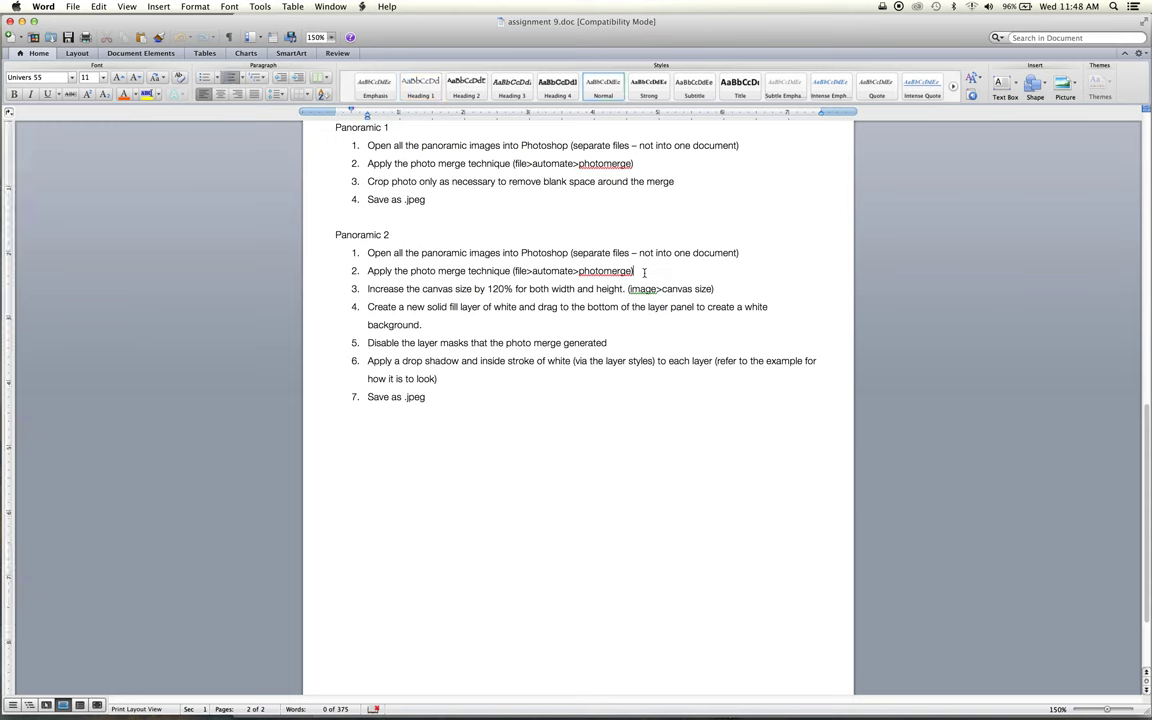
- End the Panoramic 2 photomerge step with 'with collage setting.' and minimise the Word window
type("with collage setting.")
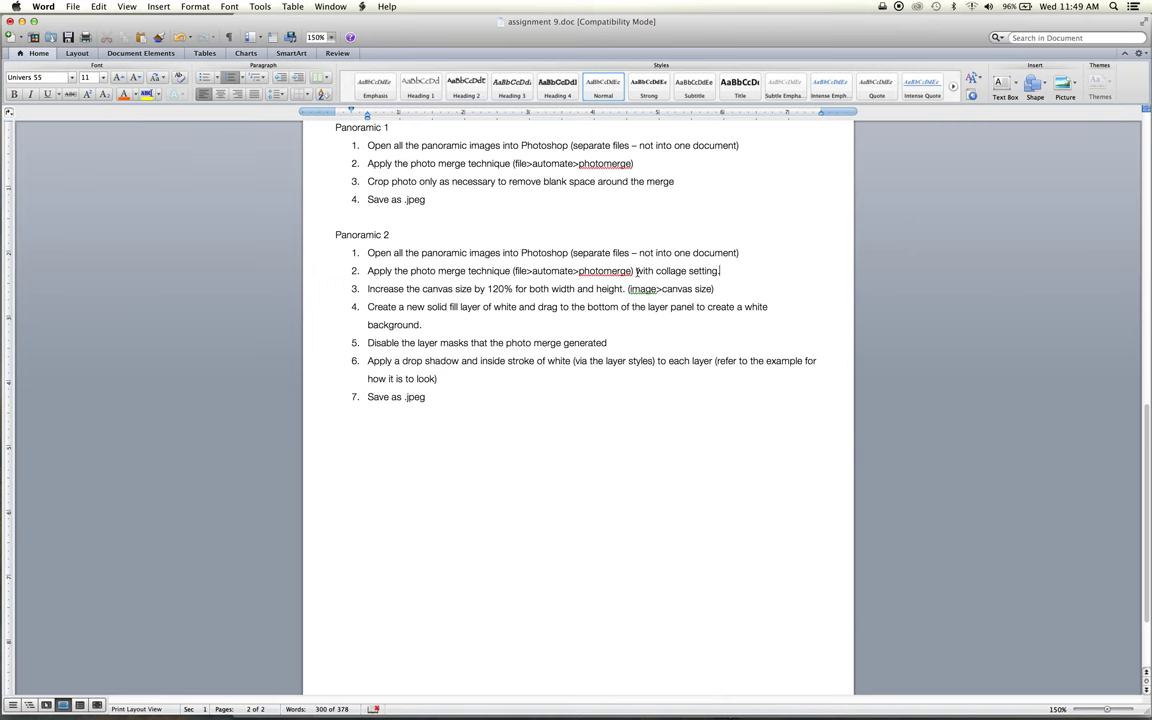
scroll(430, 239, "down", 1)
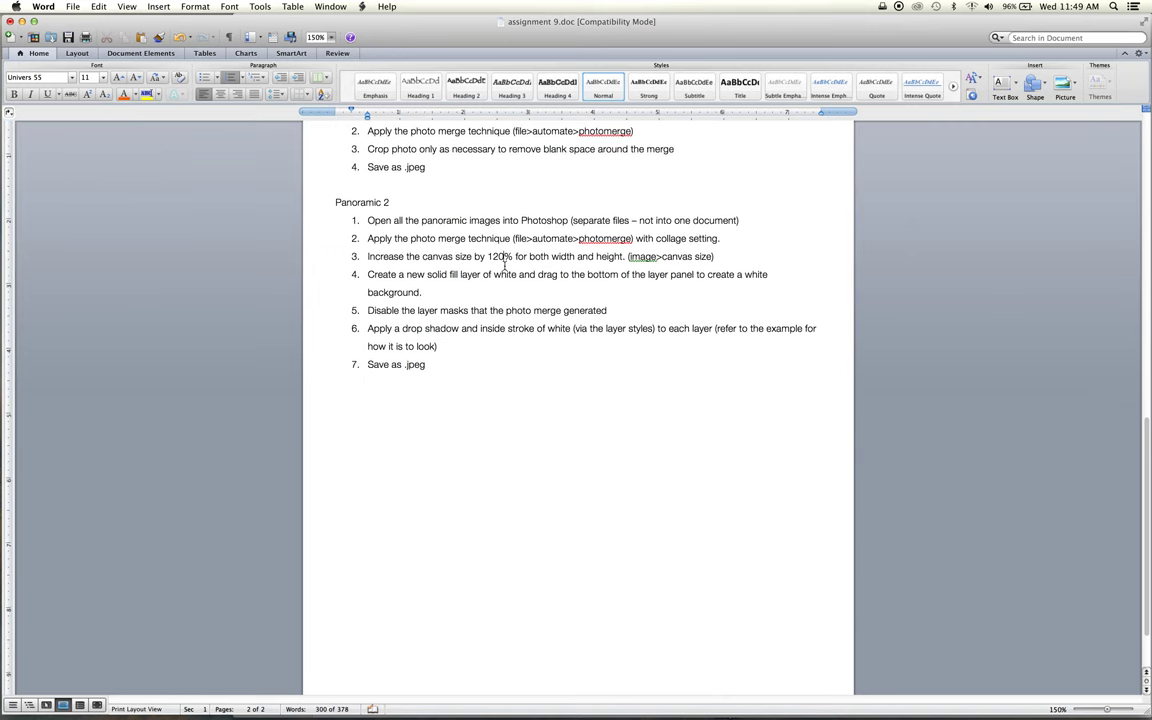
left_click(505, 260)
scroll(505, 262, "down", 1)
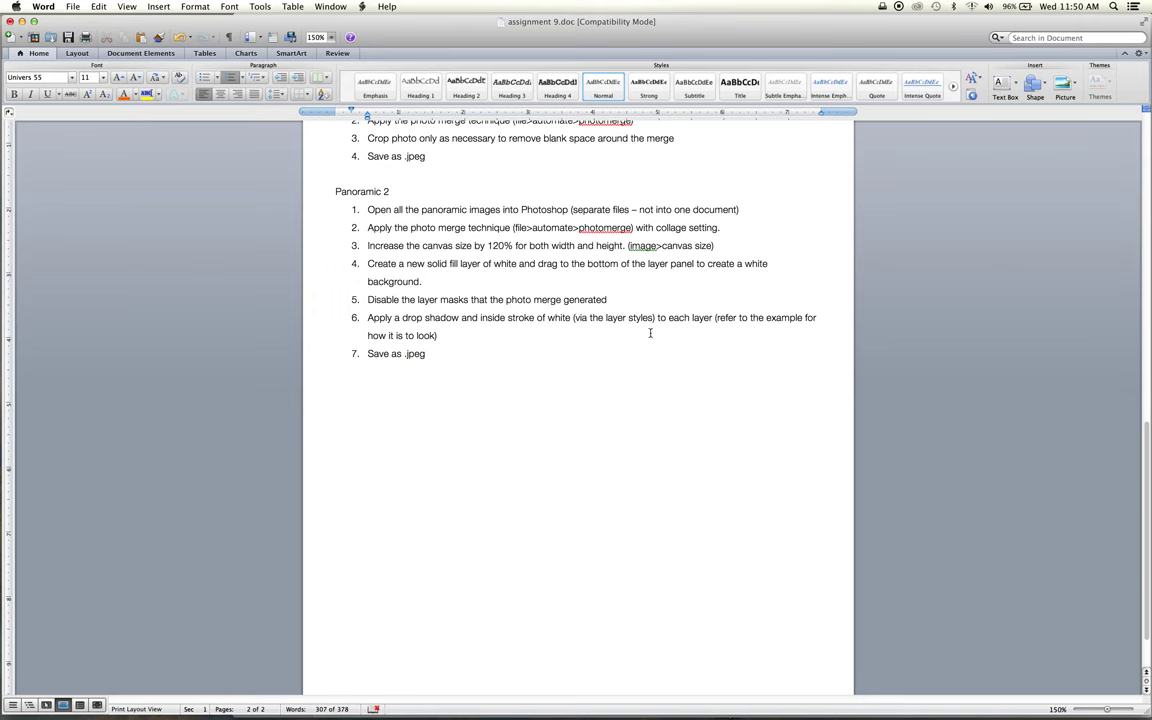
left_click(21, 21)
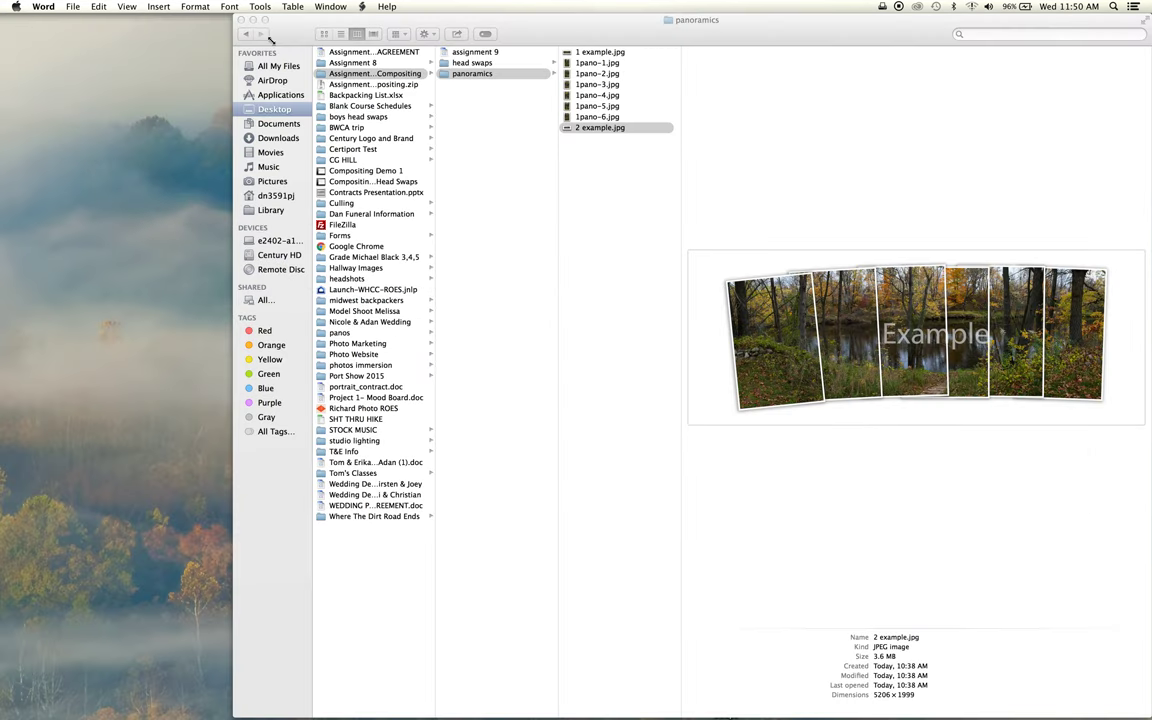
- Select 1pano-1.jpg through 1pano-6.jpg in Finder and drag them onto Photoshop to open them
left_click(601, 122)
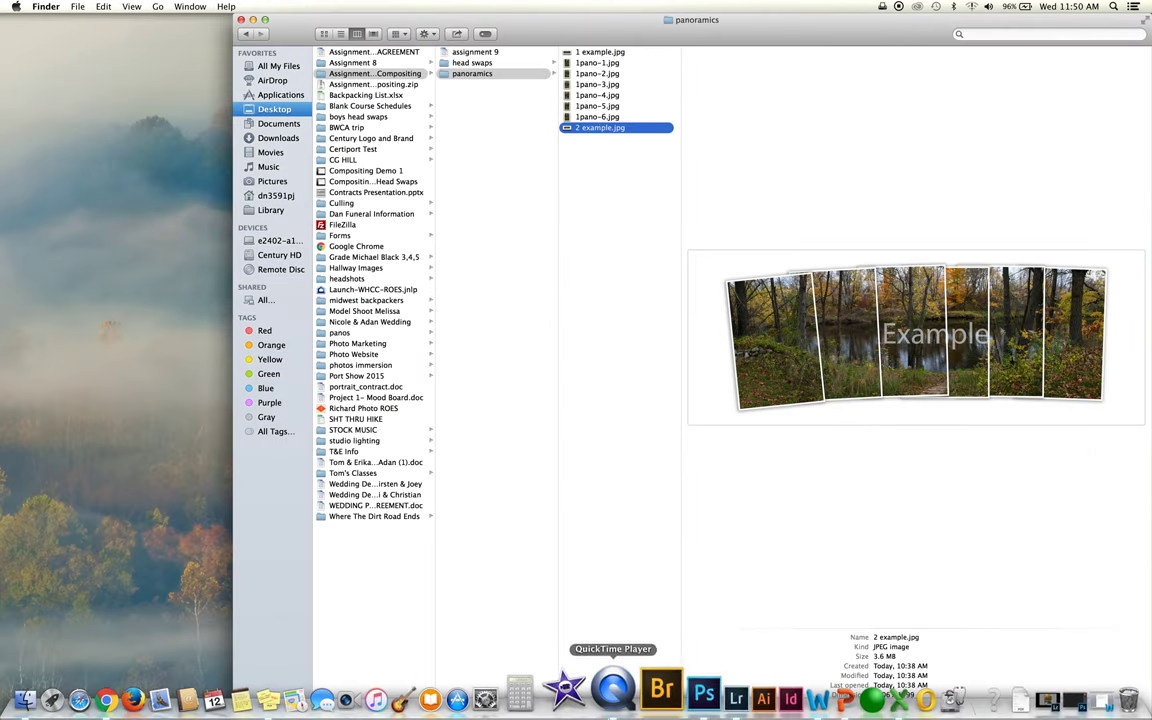
left_click(672, 700)
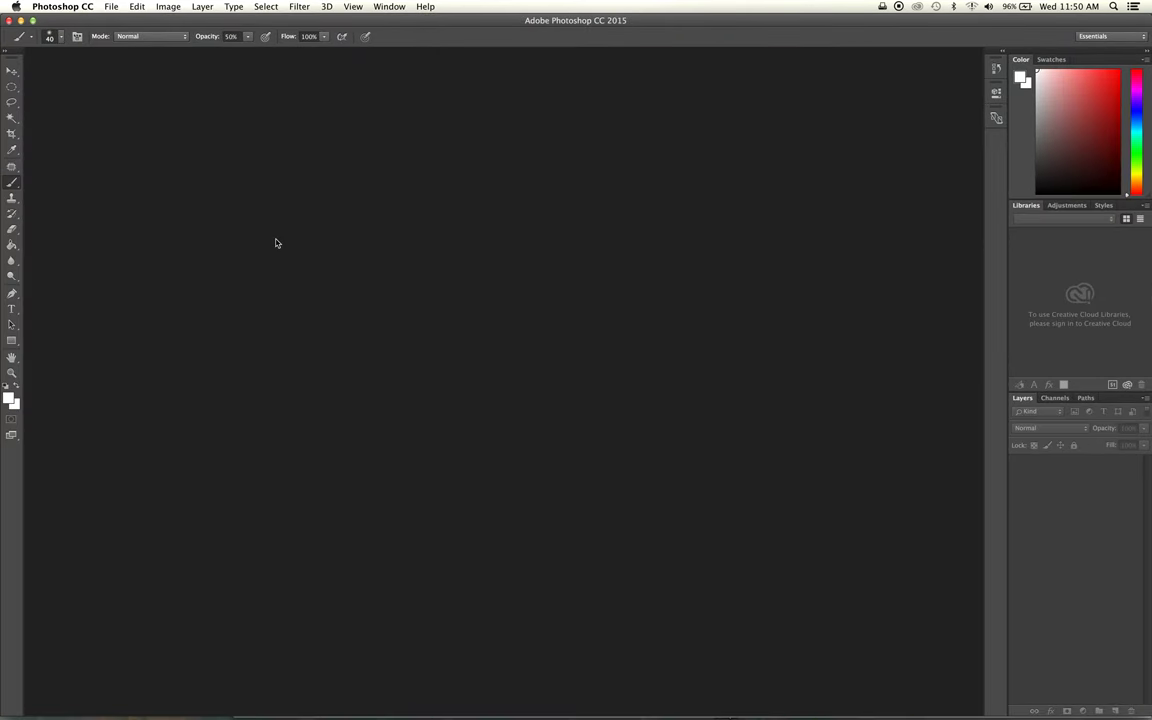
left_click(22, 21)
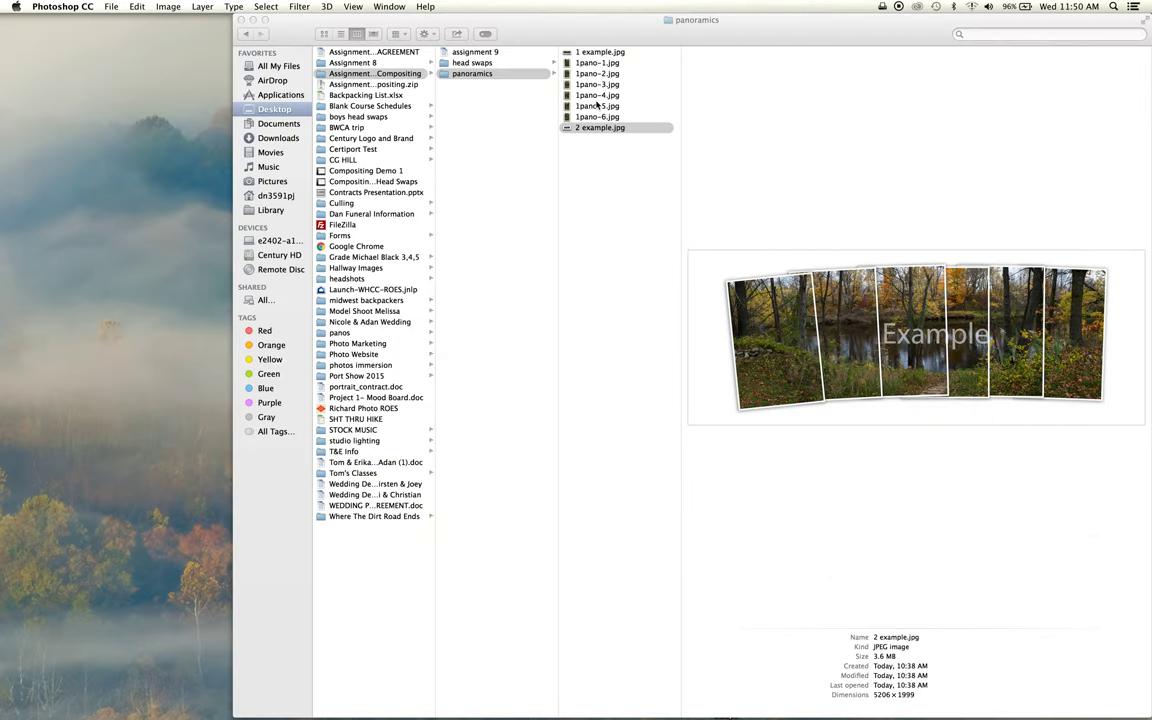
left_click(597, 117)
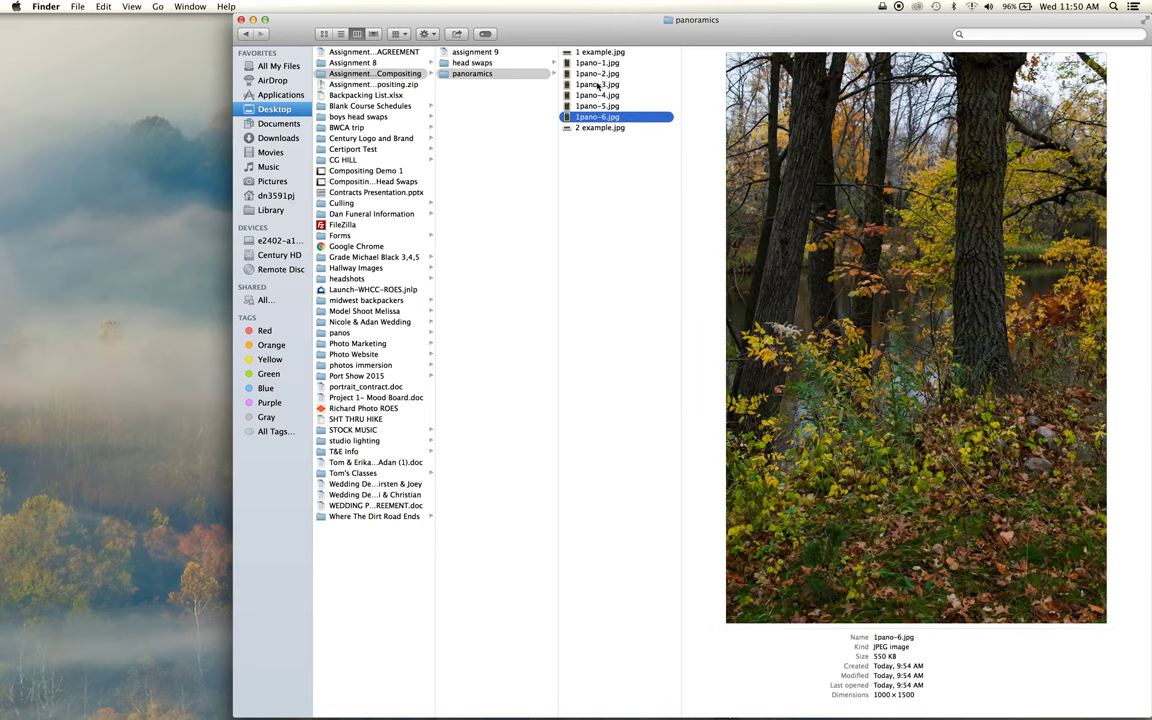
left_click(592, 63, "shift")
left_click_drag(586, 95, 668, 703)
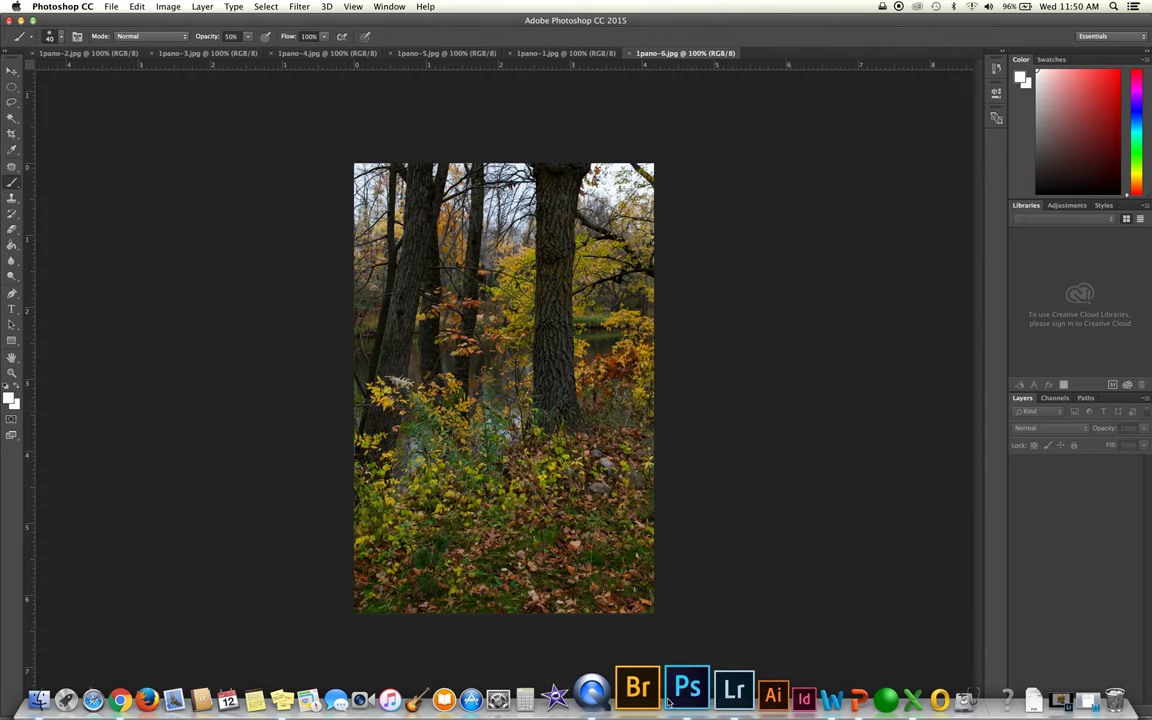
- Run Photomerge with the Collage layout on all six open 1pano photos
left_click(115, 7)
mouse_move(187, 277)
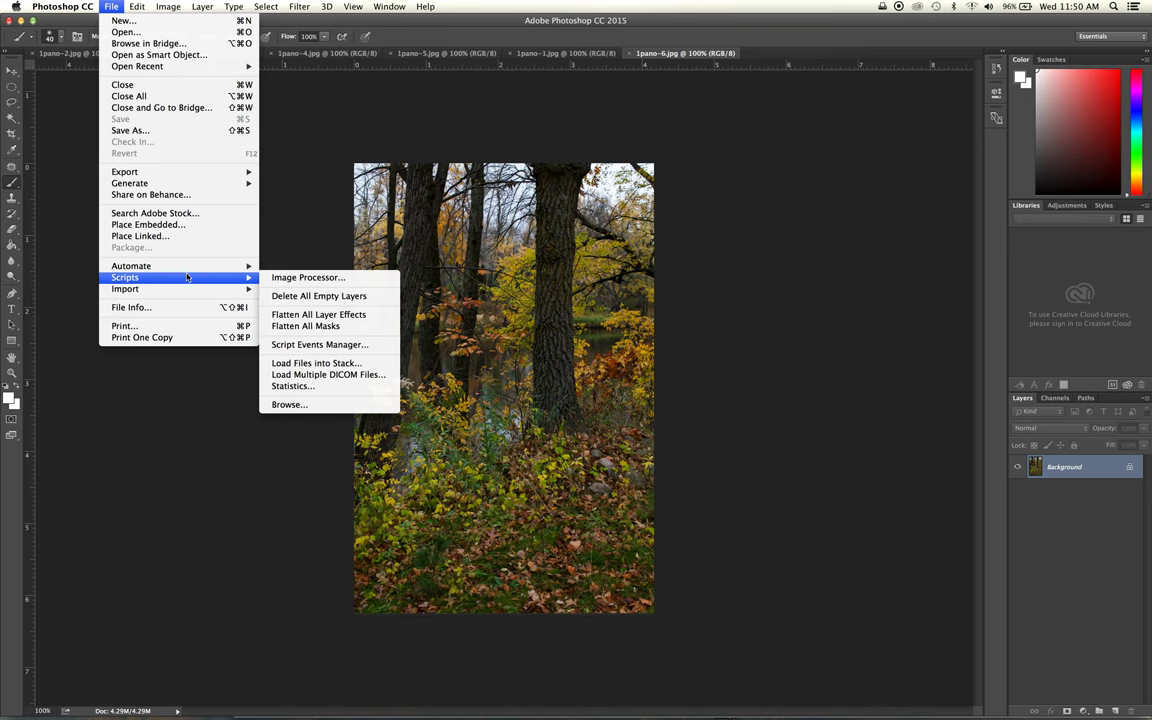
left_click(310, 398)
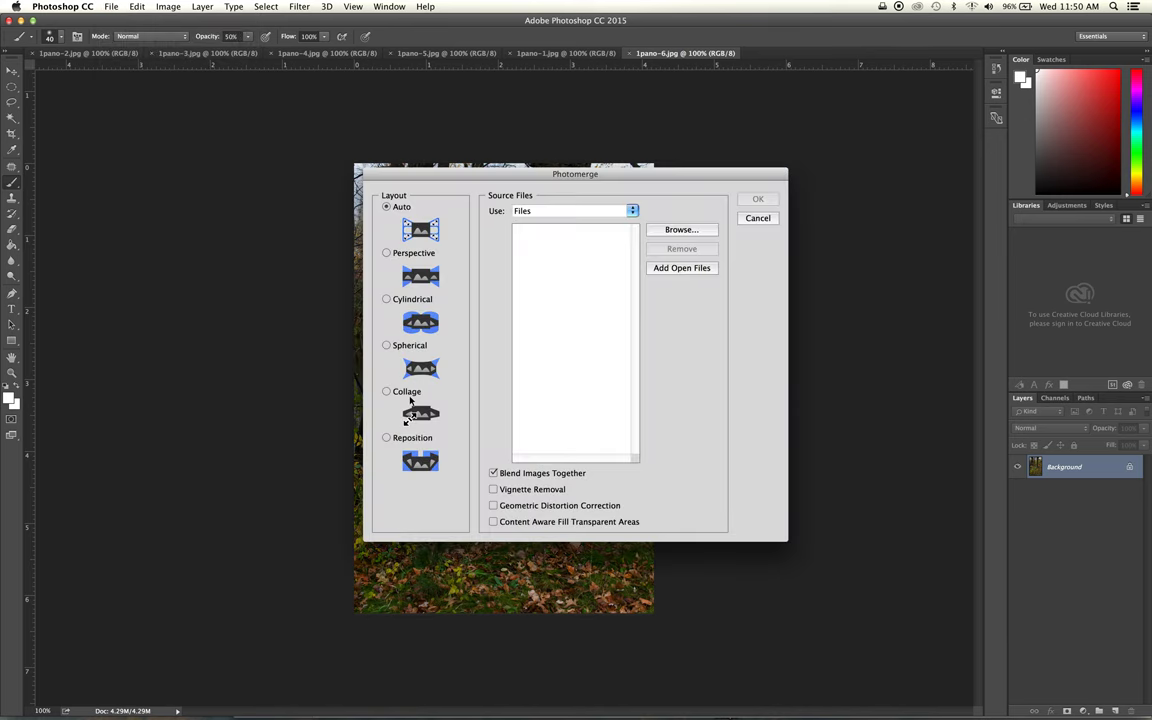
left_click(408, 394)
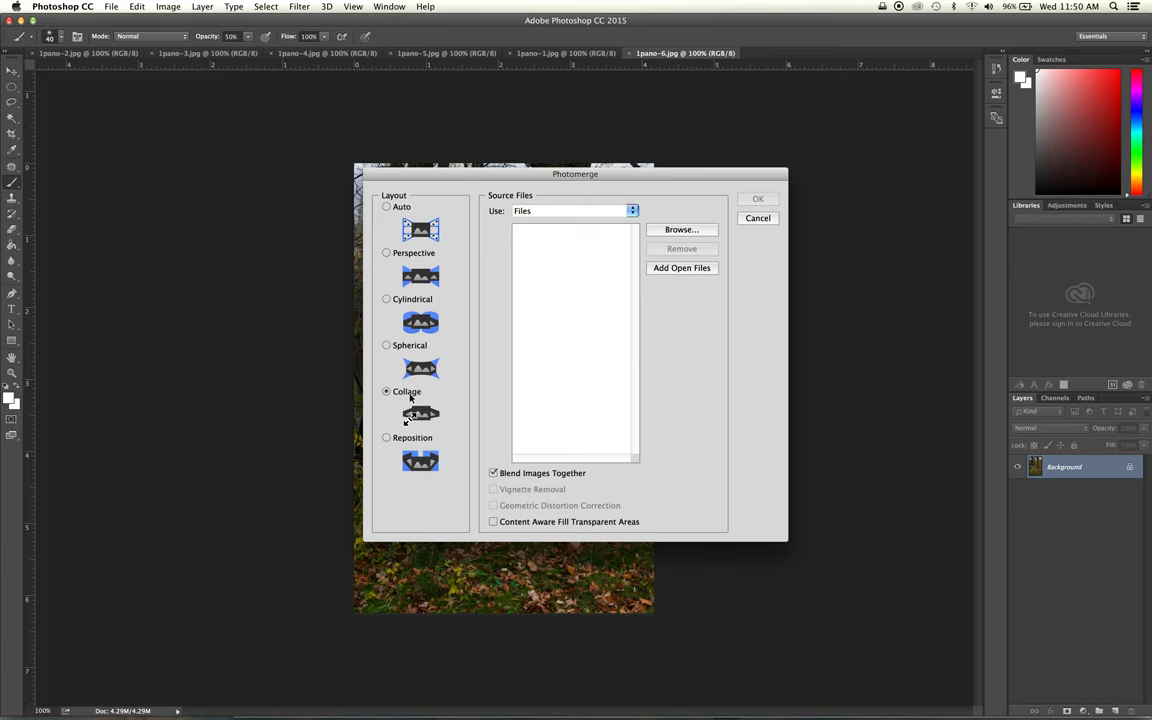
left_click(700, 268)
left_click(757, 199)
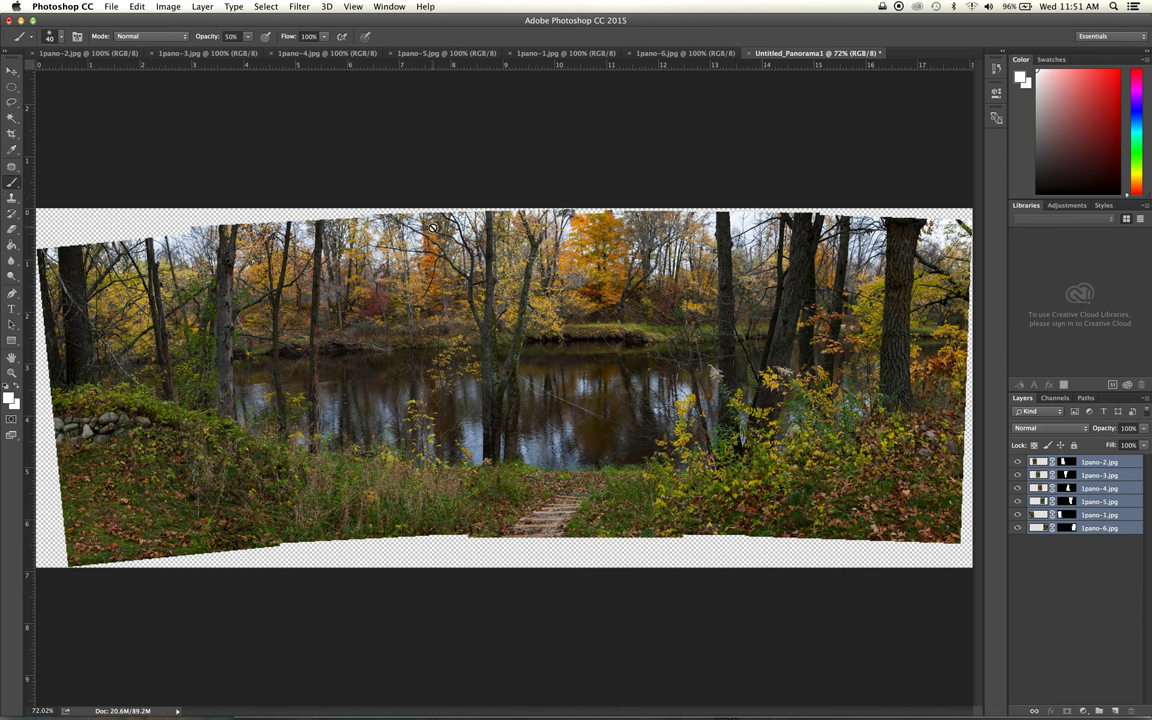
- Deselect the six photo layers once Untitled_Panorama1 finishes merging
mouse_move(1107, 698)
left_click(1086, 700)
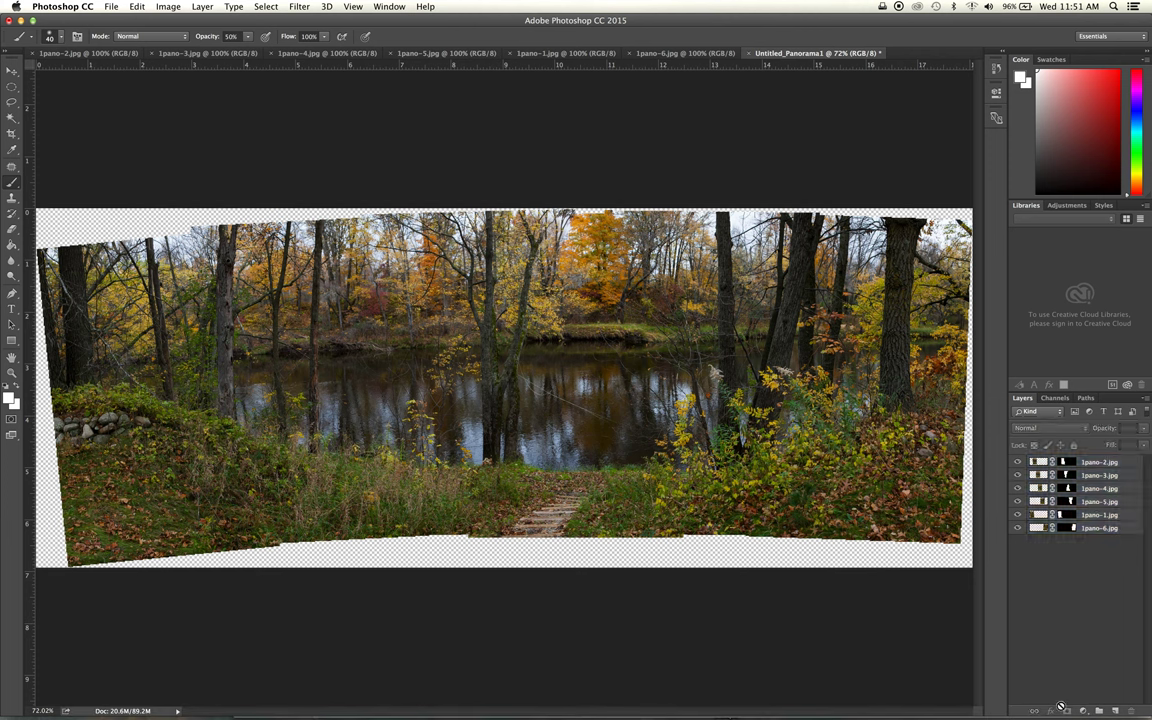
- Add a new layer filled with white and move it beneath the photo layers
left_click(1115, 710)
key("g")
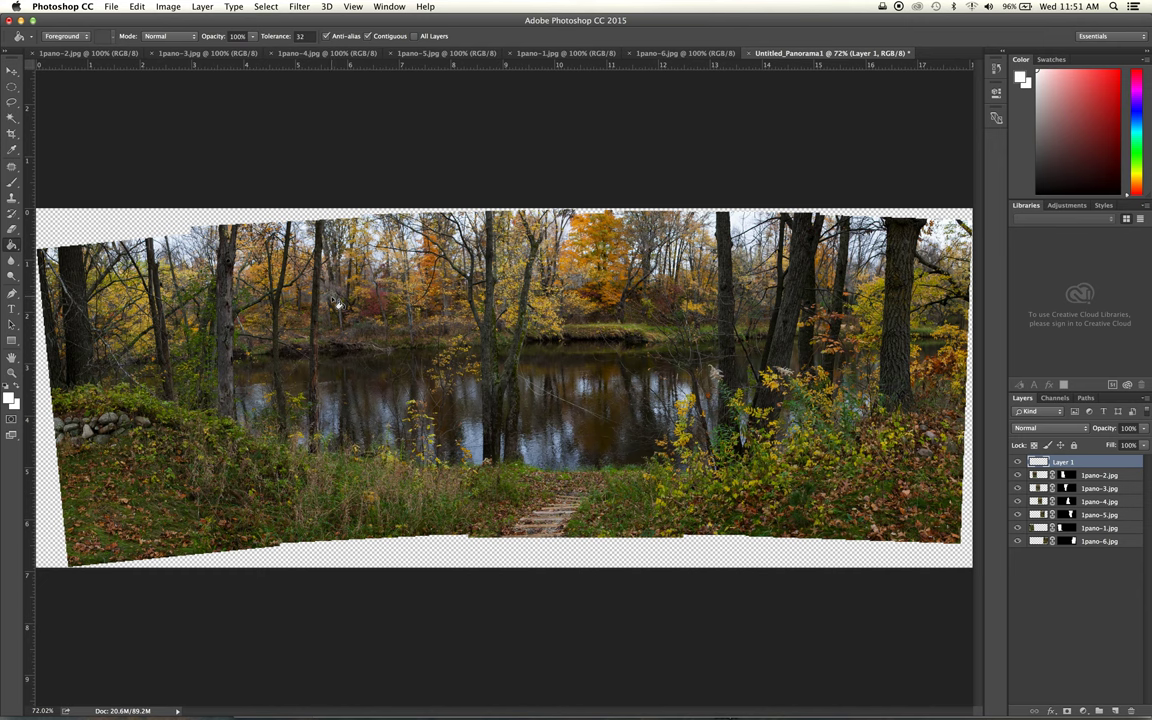
left_click(302, 270)
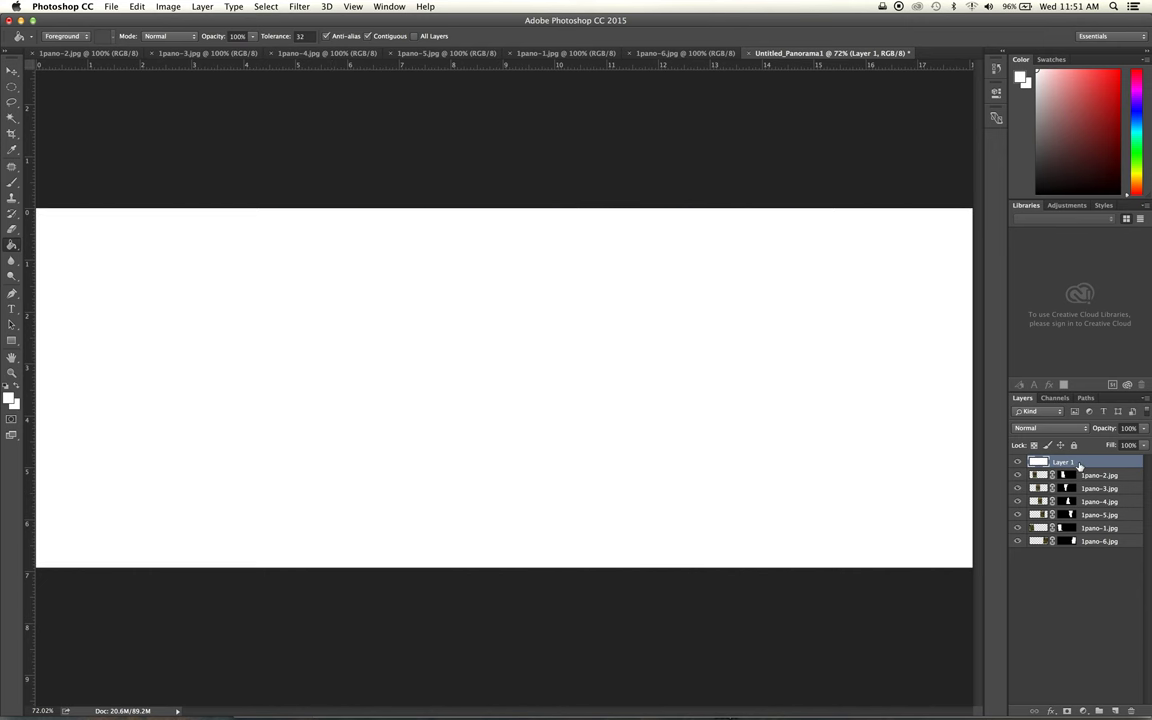
left_click_drag(1078, 471, 1068, 550)
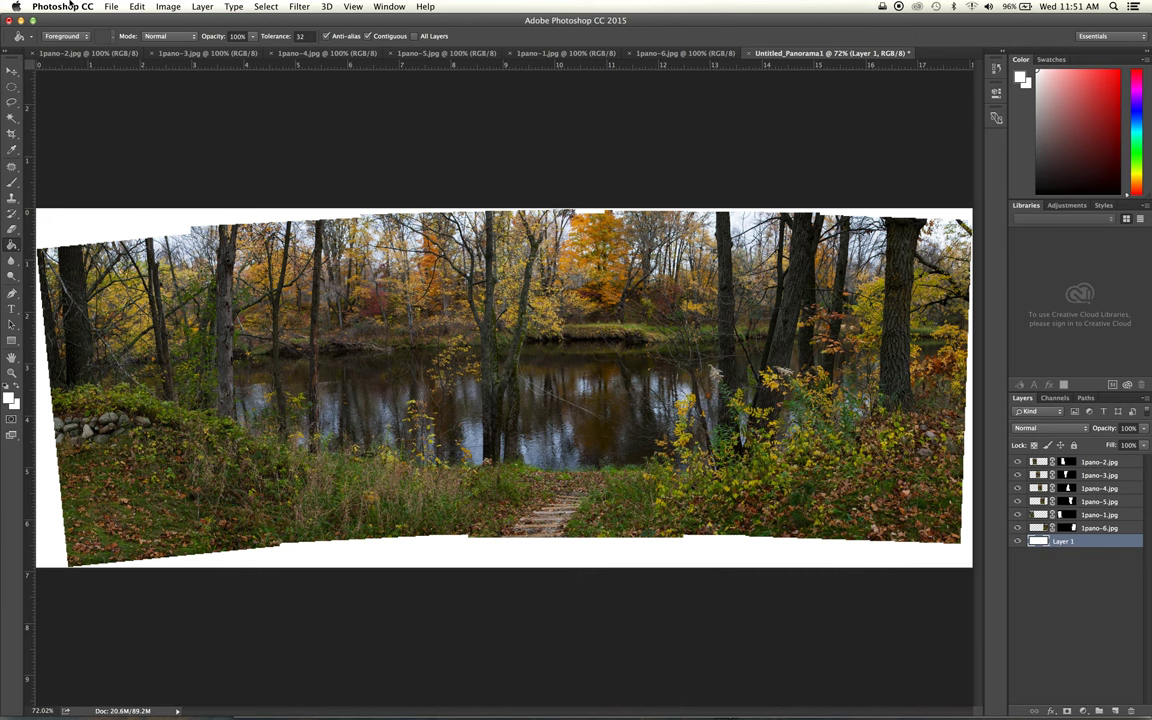
- Enlarge the canvas to 120% width and height, then fill the transparent border white
left_click(162, 6)
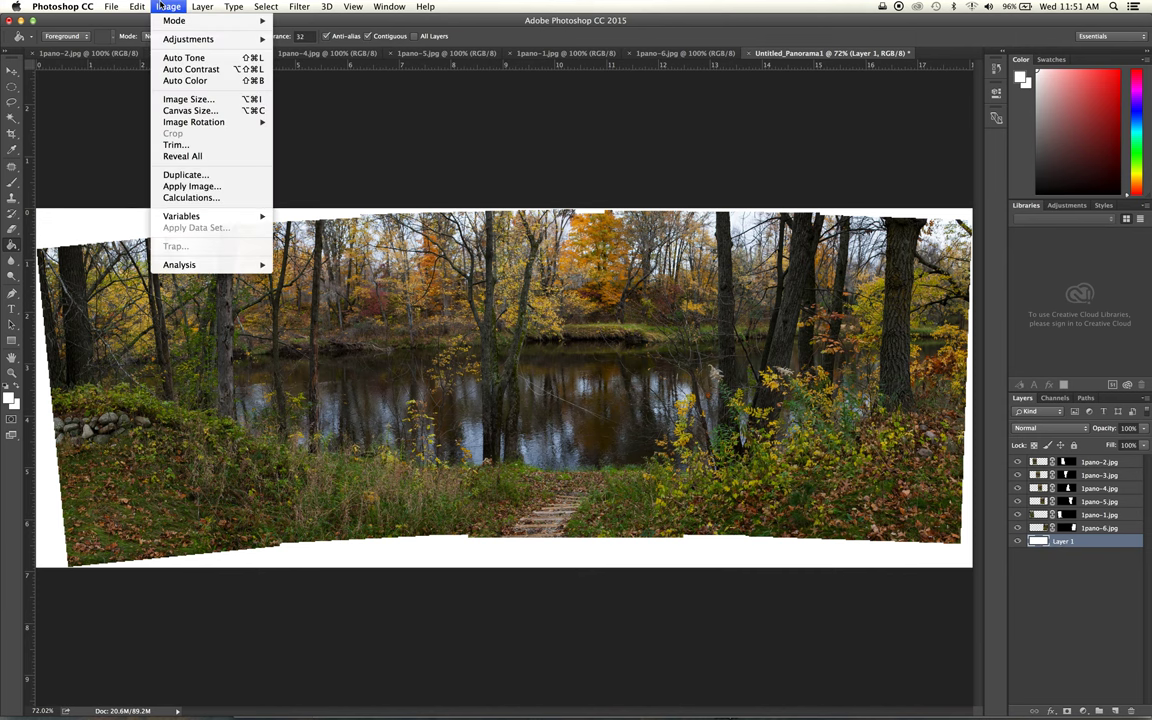
left_click(190, 110)
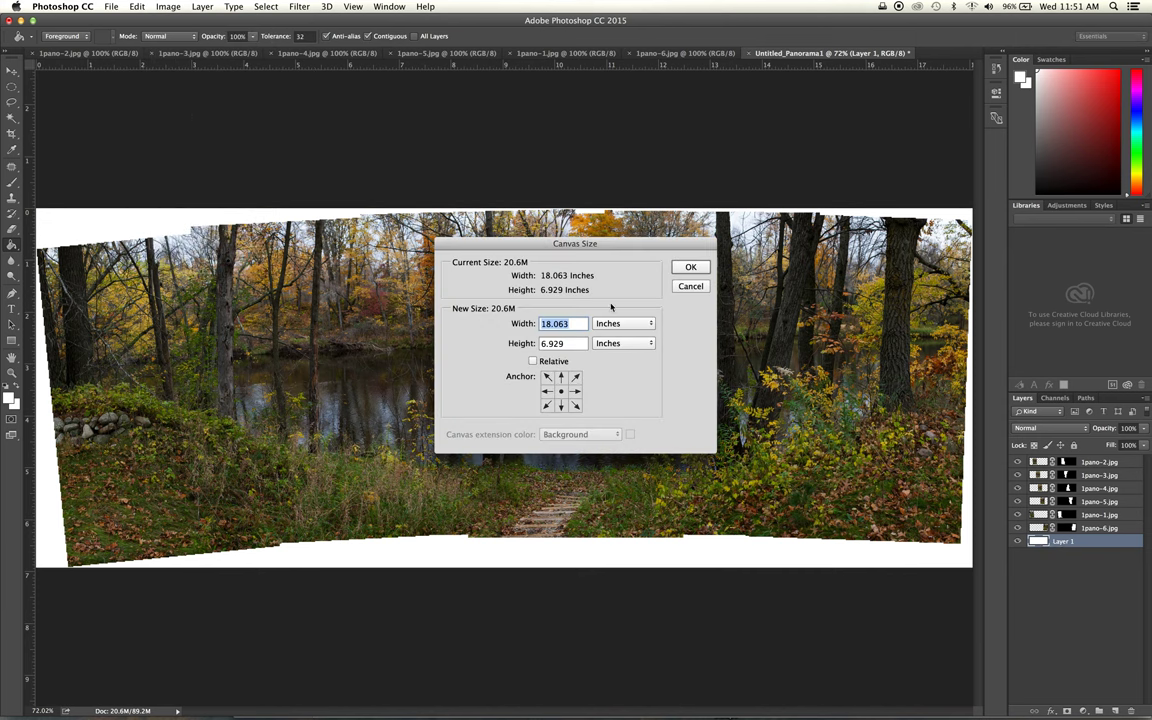
left_click(612, 323)
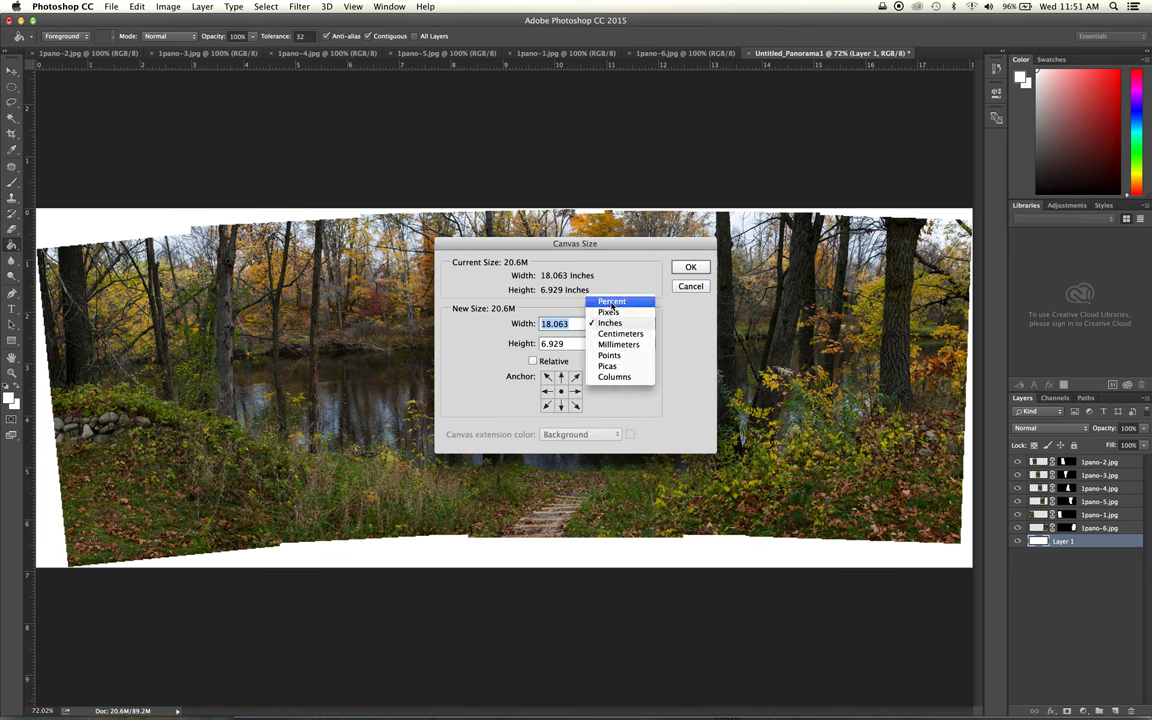
left_click(611, 302)
type("120")
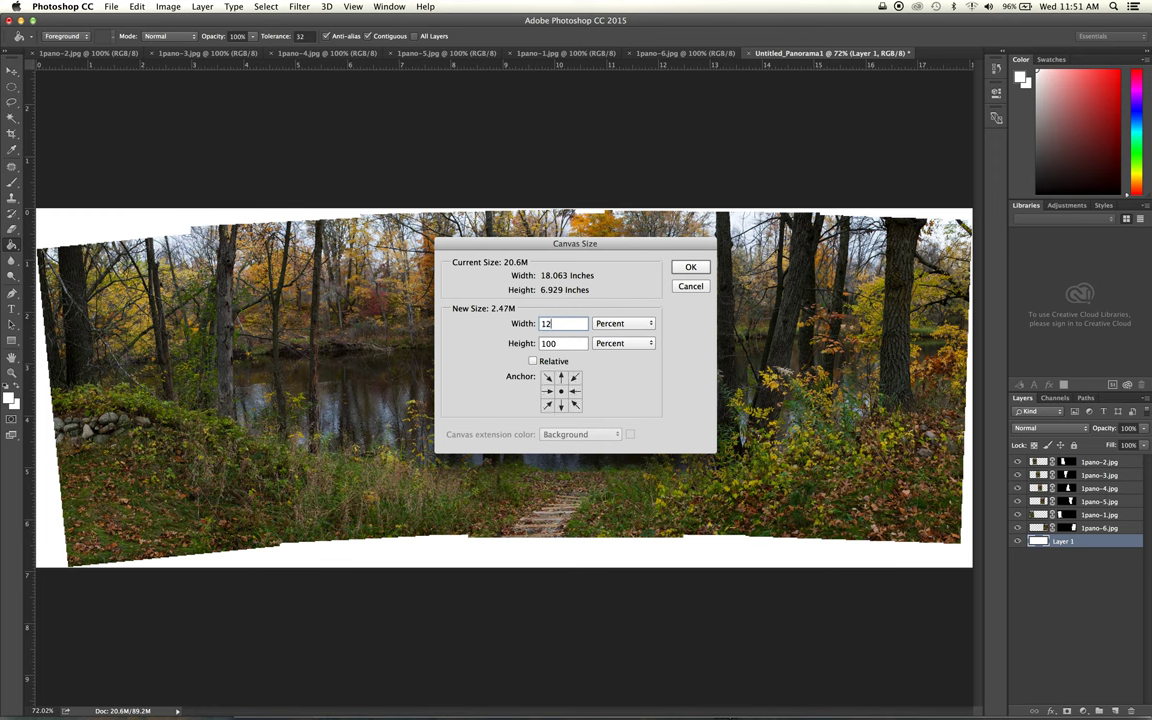
double_click(566, 344)
type("120")
left_click(689, 265)
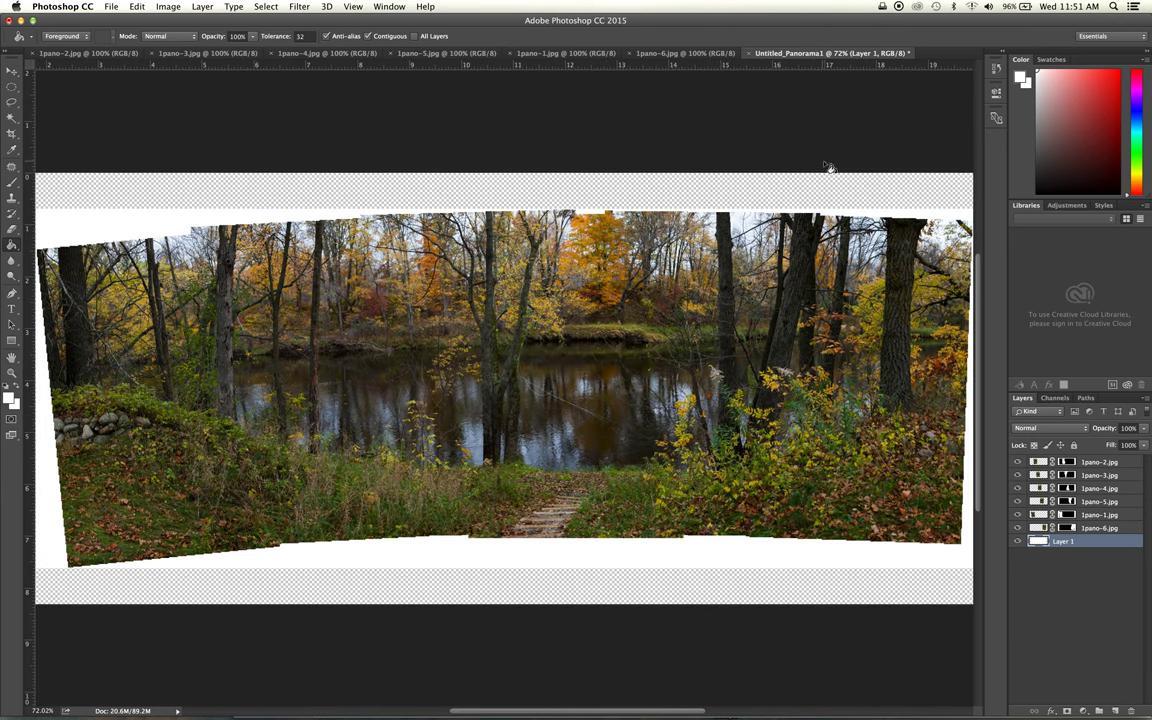
left_click(720, 186)
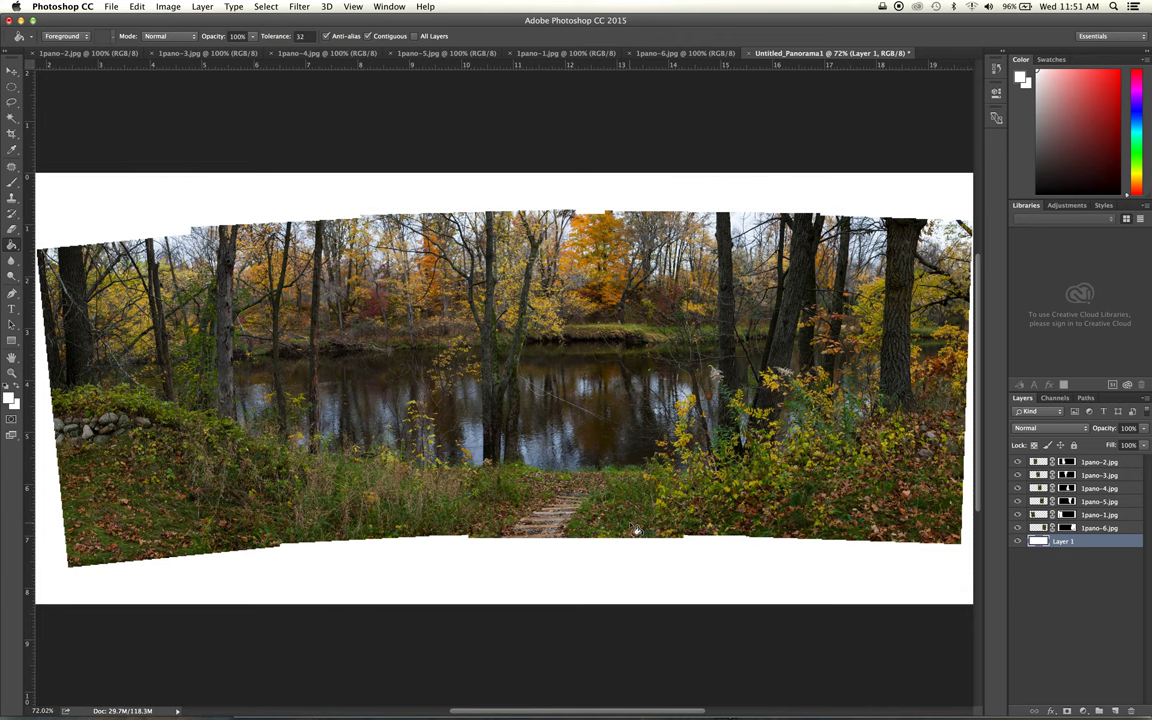
scroll(619, 568, "down", 3)
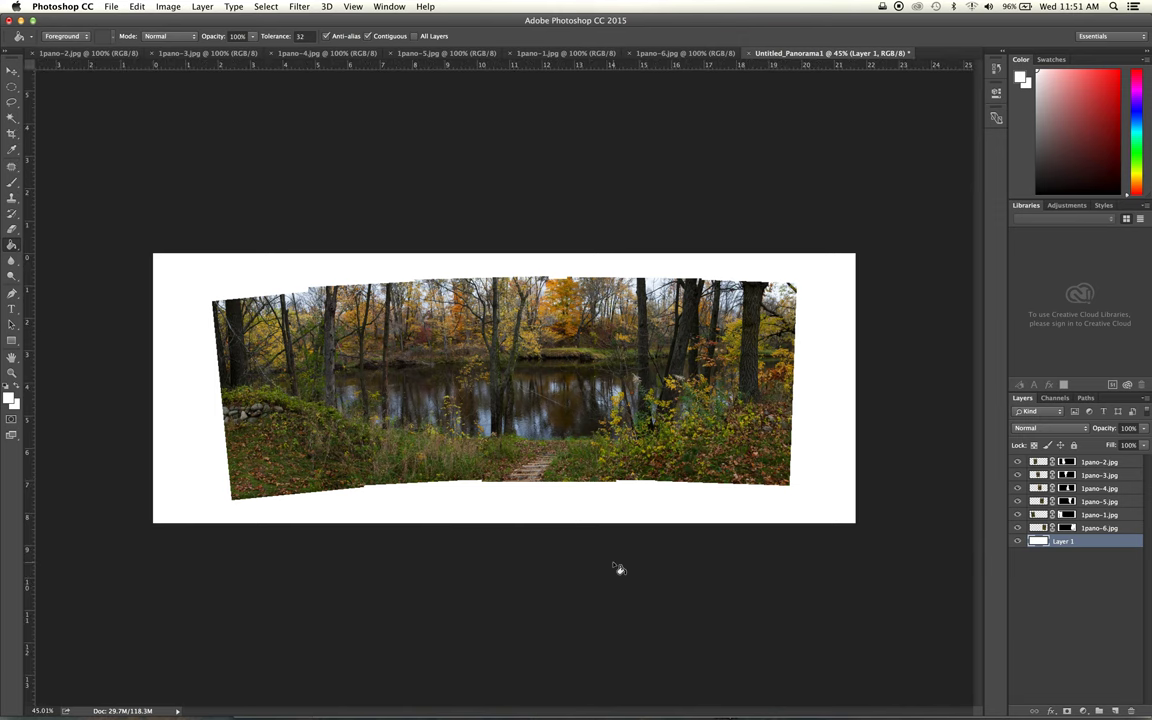
- Disable the layer masks on 1pano-6, 1, 5, 4, 3 and 2 so each full photo shows
left_click(1066, 528)
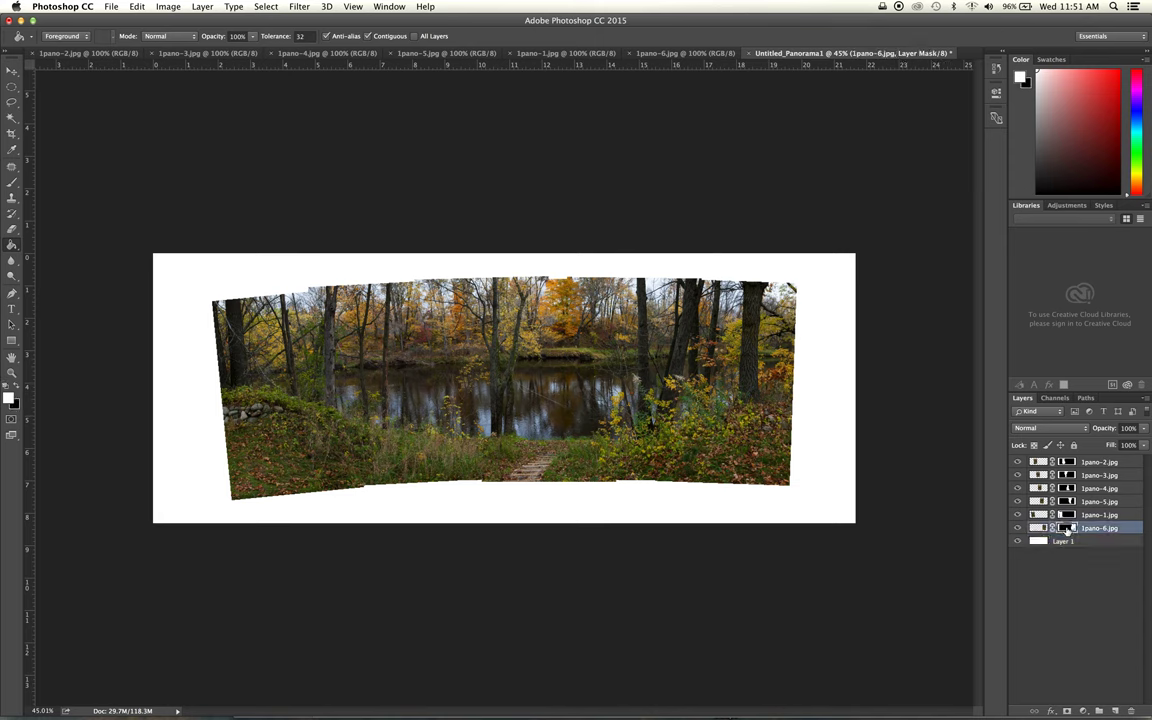
left_click(1066, 528, "shift")
left_click(1066, 514, "shift")
left_click(1067, 501, "shift")
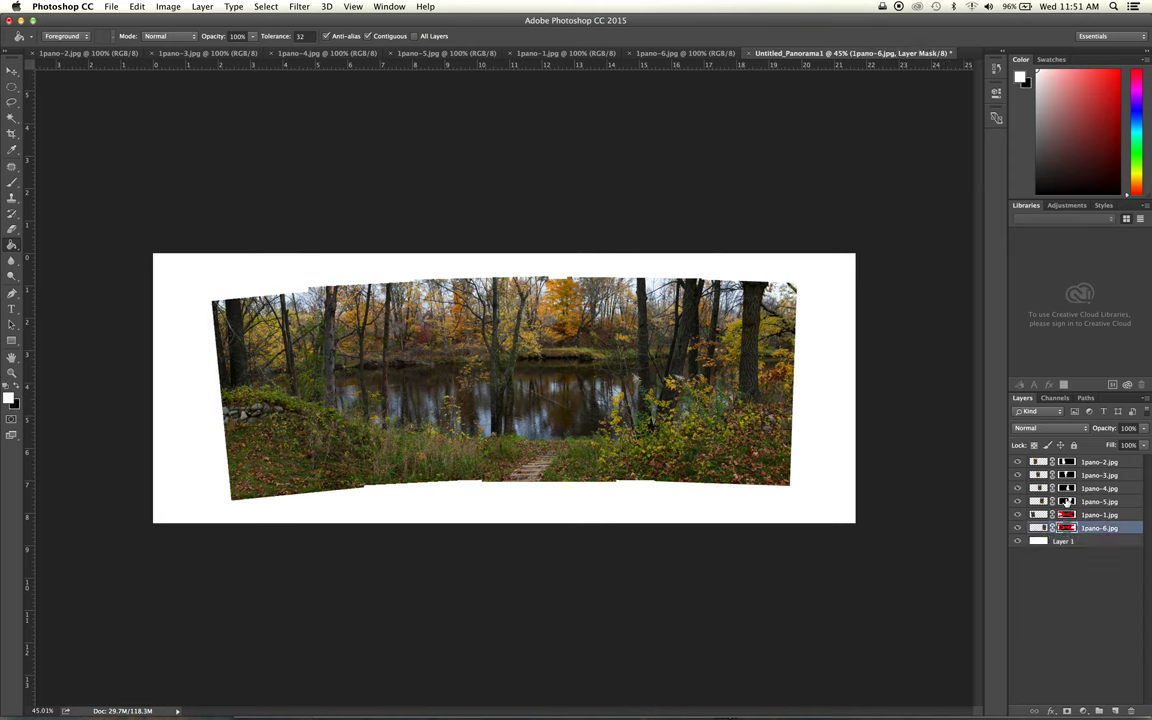
left_click(1067, 488, "shift")
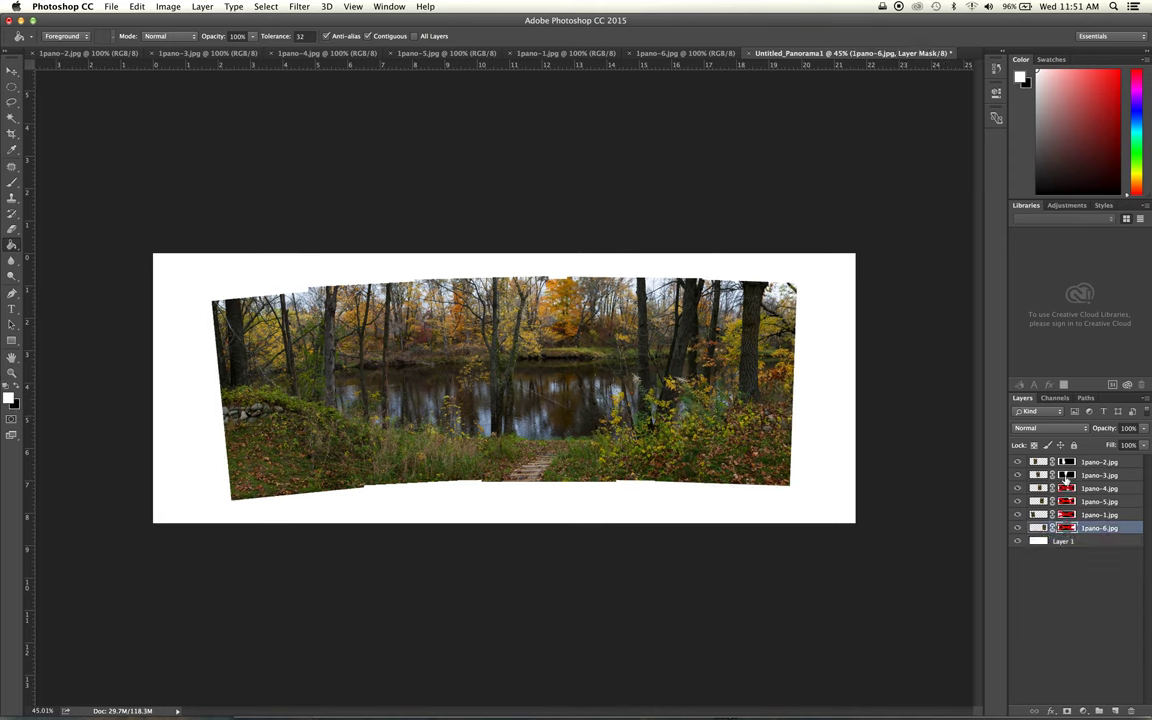
left_click(1066, 475, "shift")
left_click(1067, 462, "shift")
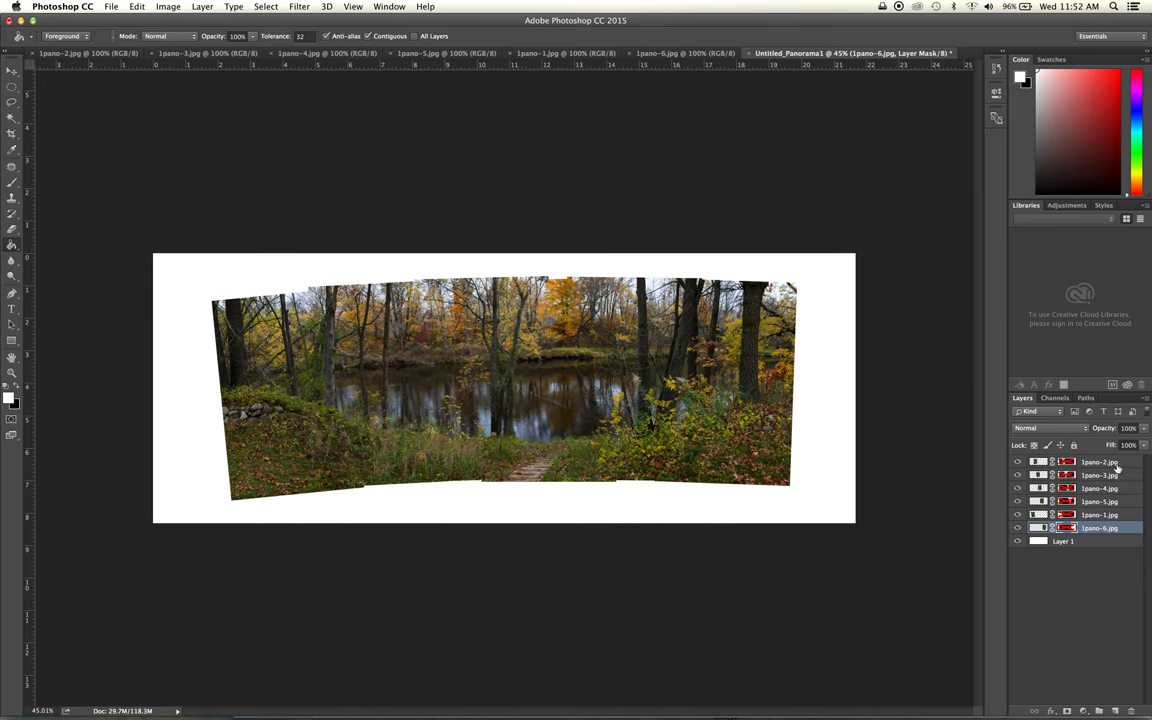
left_click(1108, 463)
- Give the 1pano-2.jpg layer an 18 px inside white Stroke and a Drop Shadow
left_click(1050, 711)
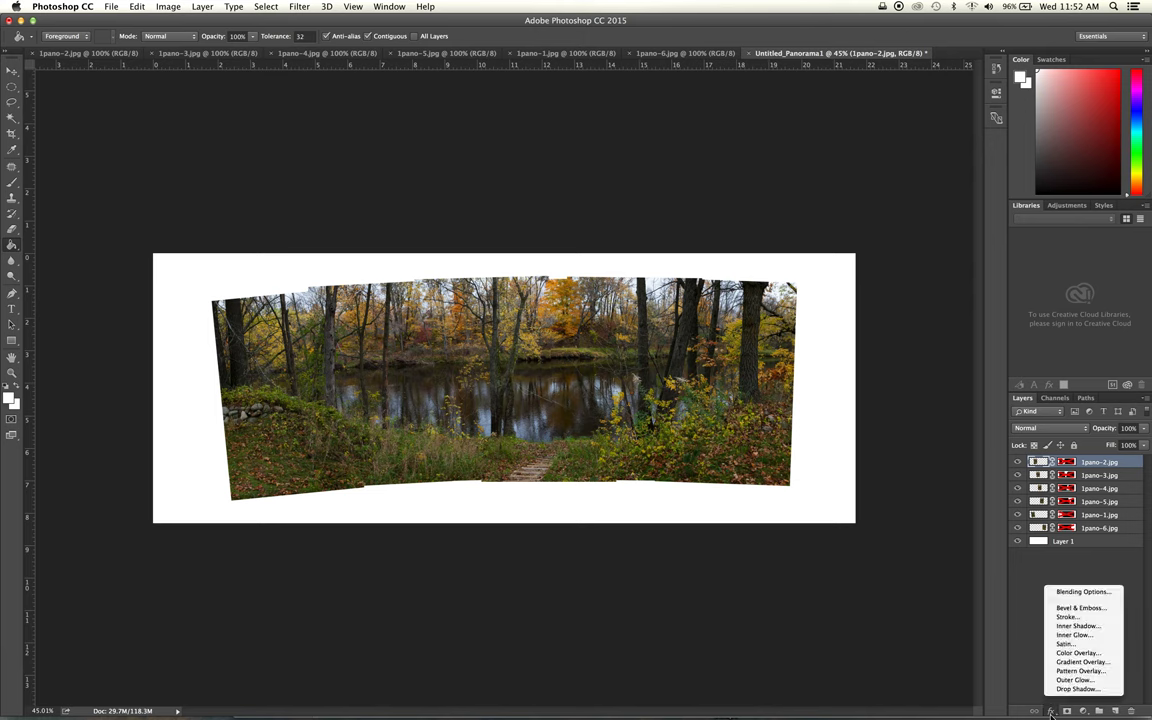
left_click(1072, 617)
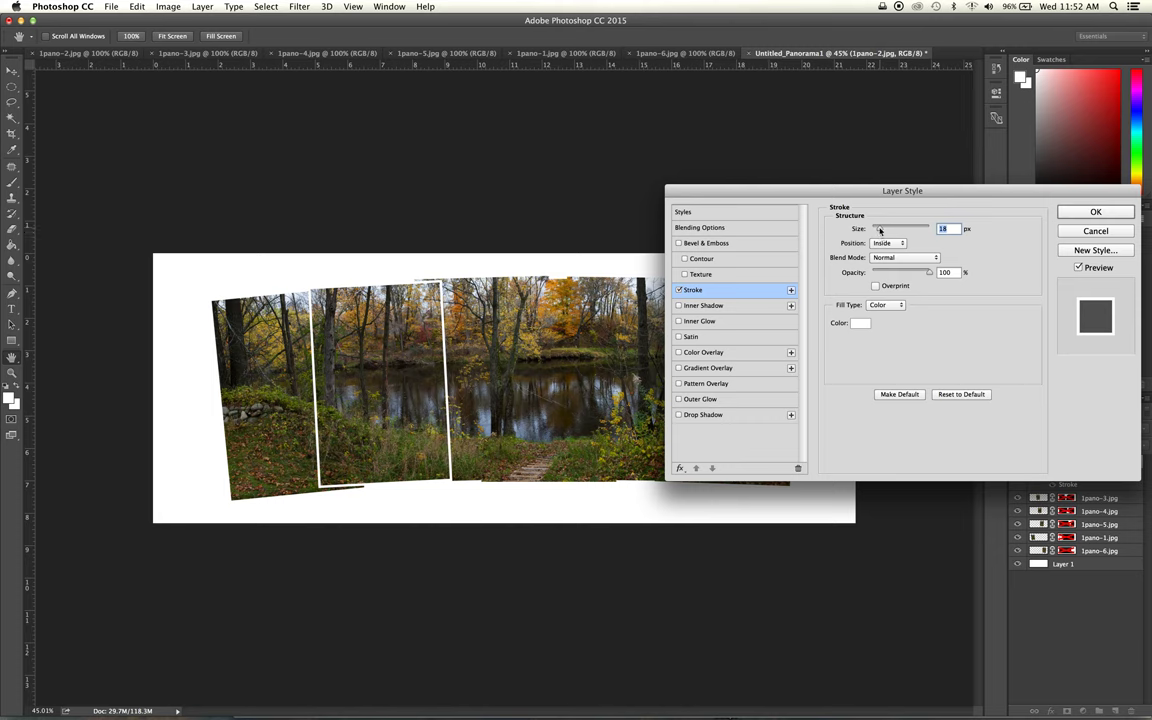
left_click_drag(879, 230, 881, 230)
left_click(710, 415)
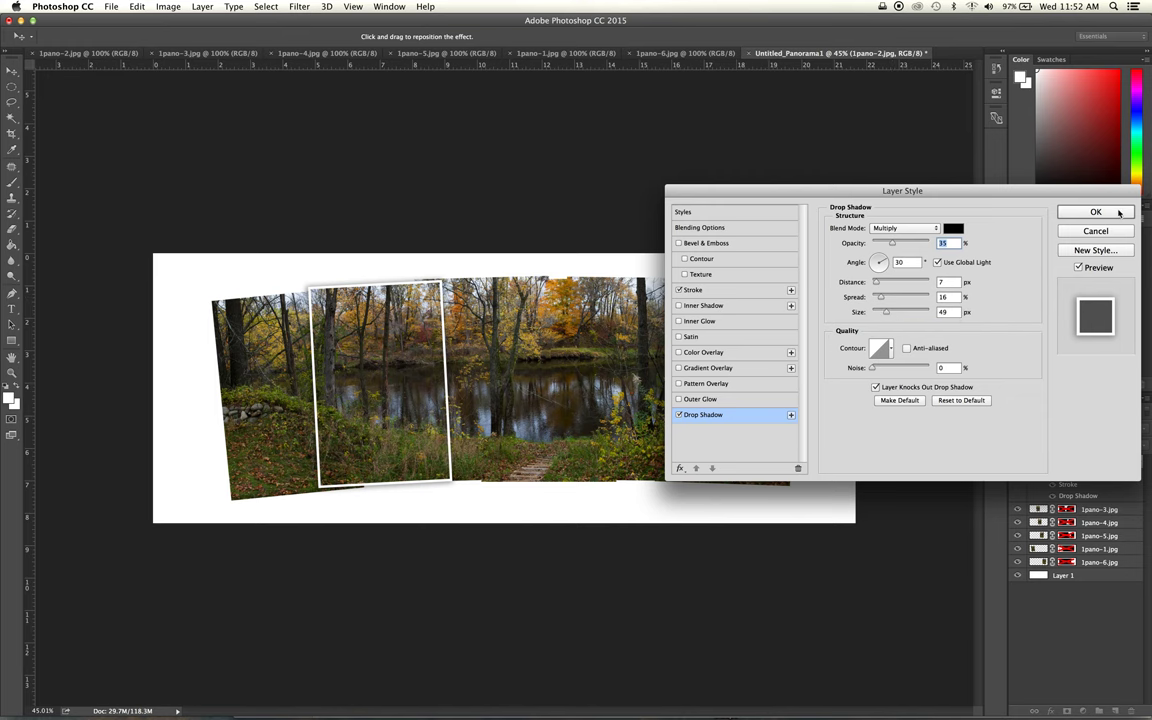
left_click(1119, 212)
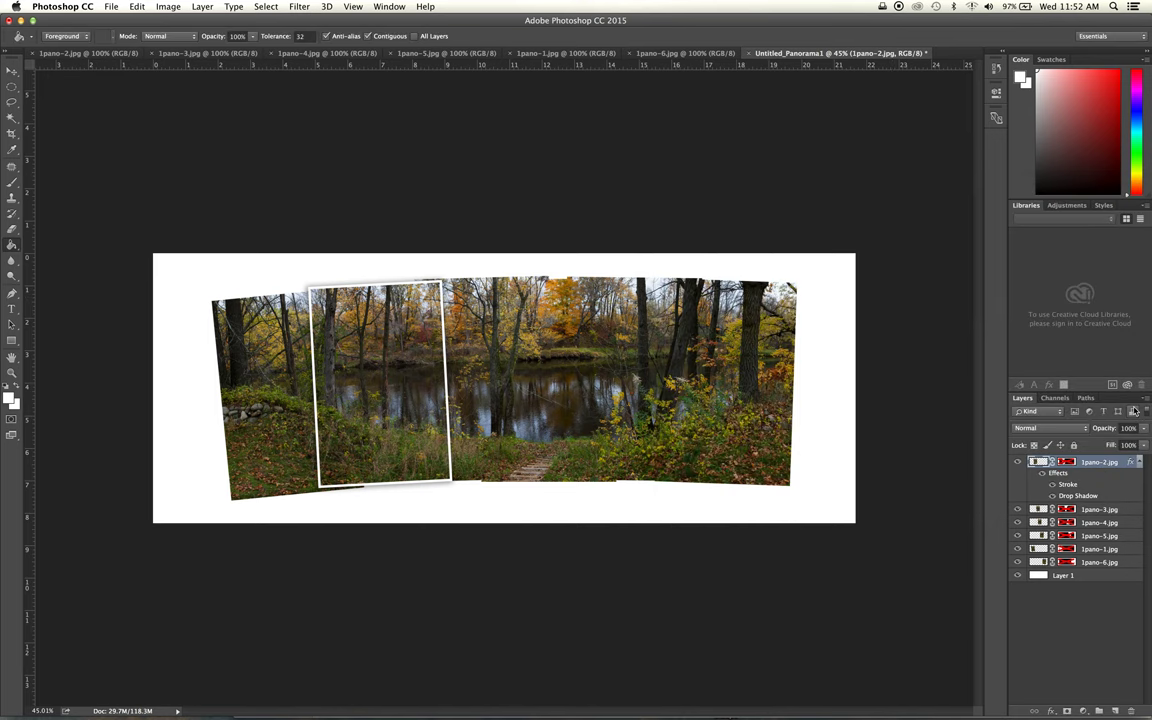
- Copy 1pano-2's layer style and paste it onto 1pano-3 and 1pano-4
right_click(1131, 462)
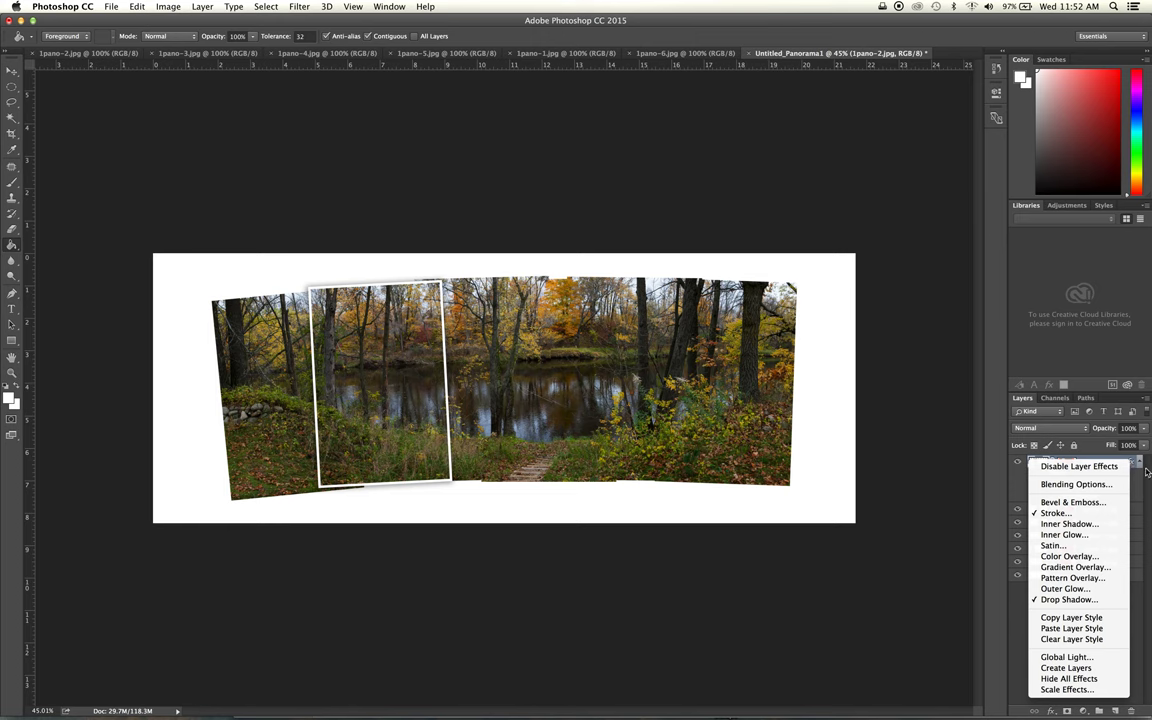
left_click(1075, 617)
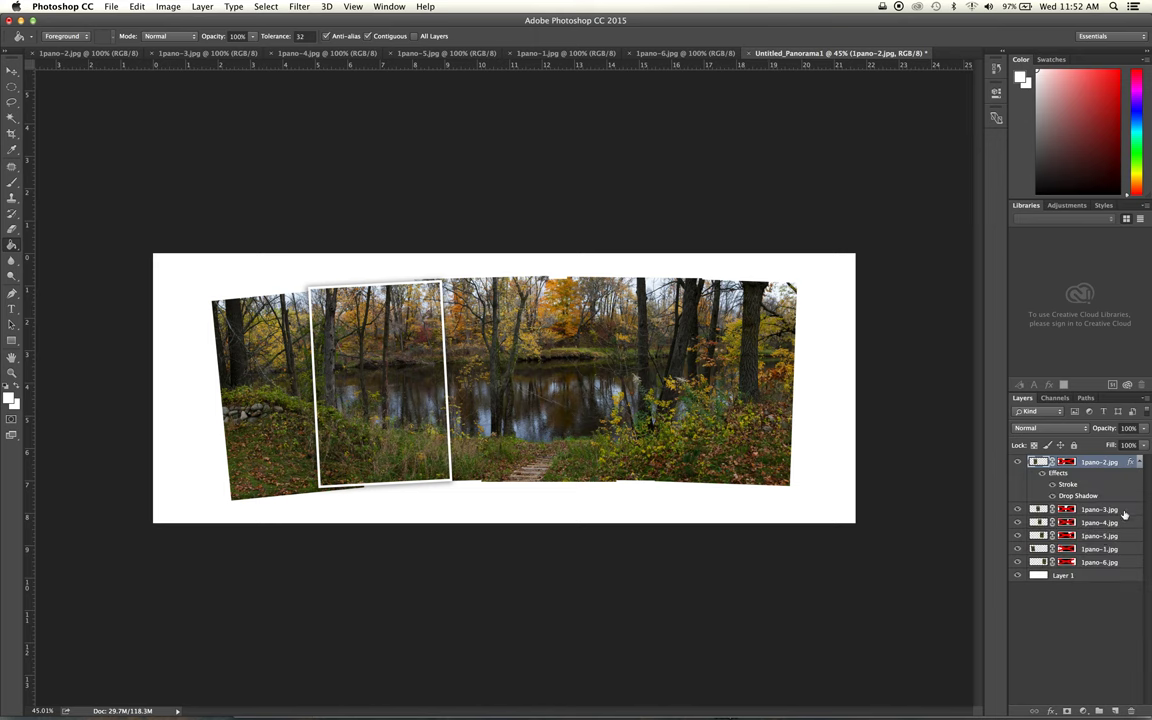
left_click(1124, 513)
right_click(1124, 513)
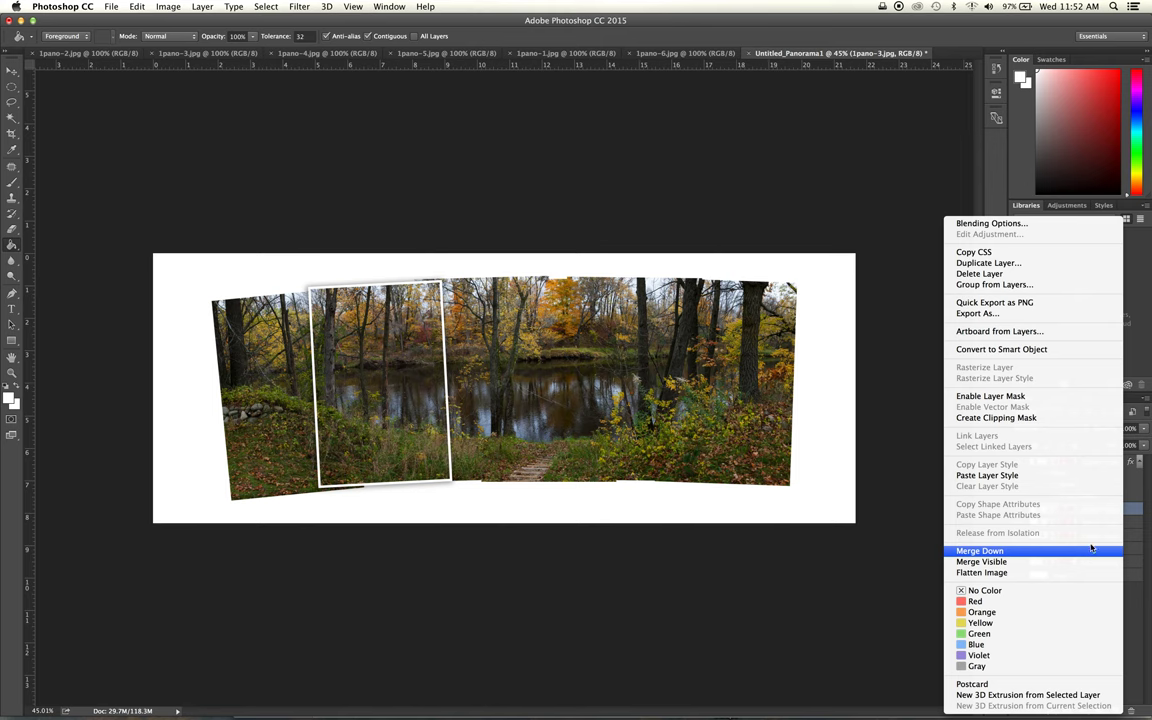
left_click(1080, 475)
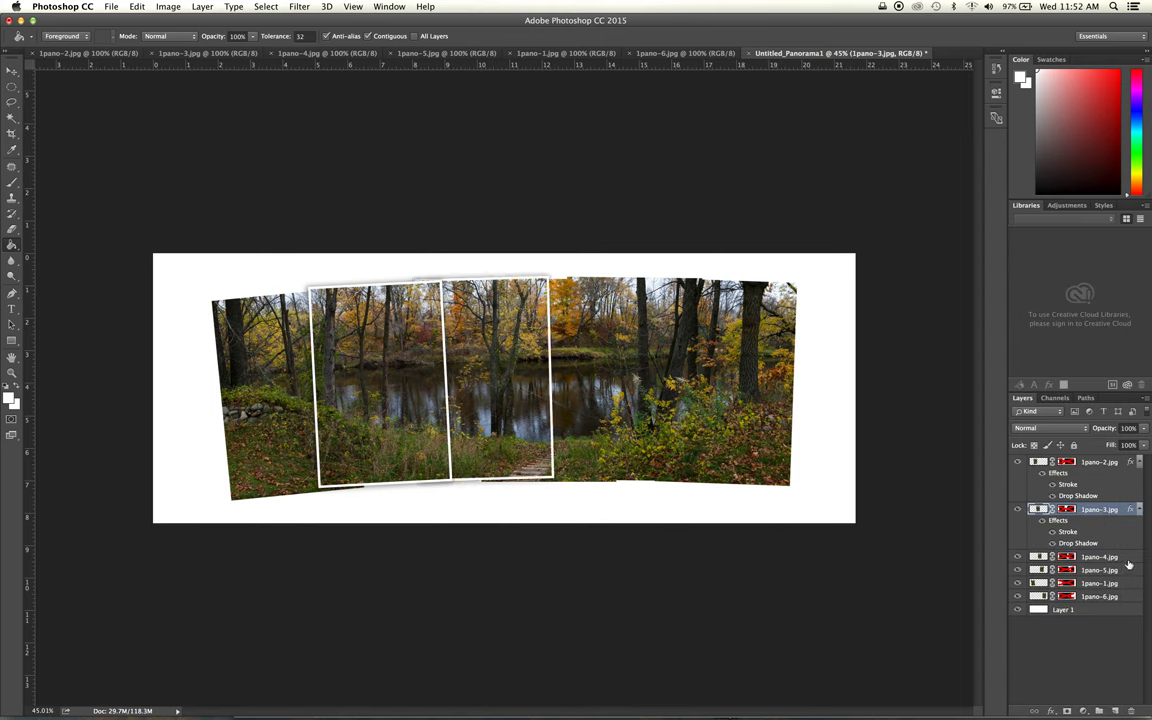
left_click(1062, 555)
right_click(1062, 555)
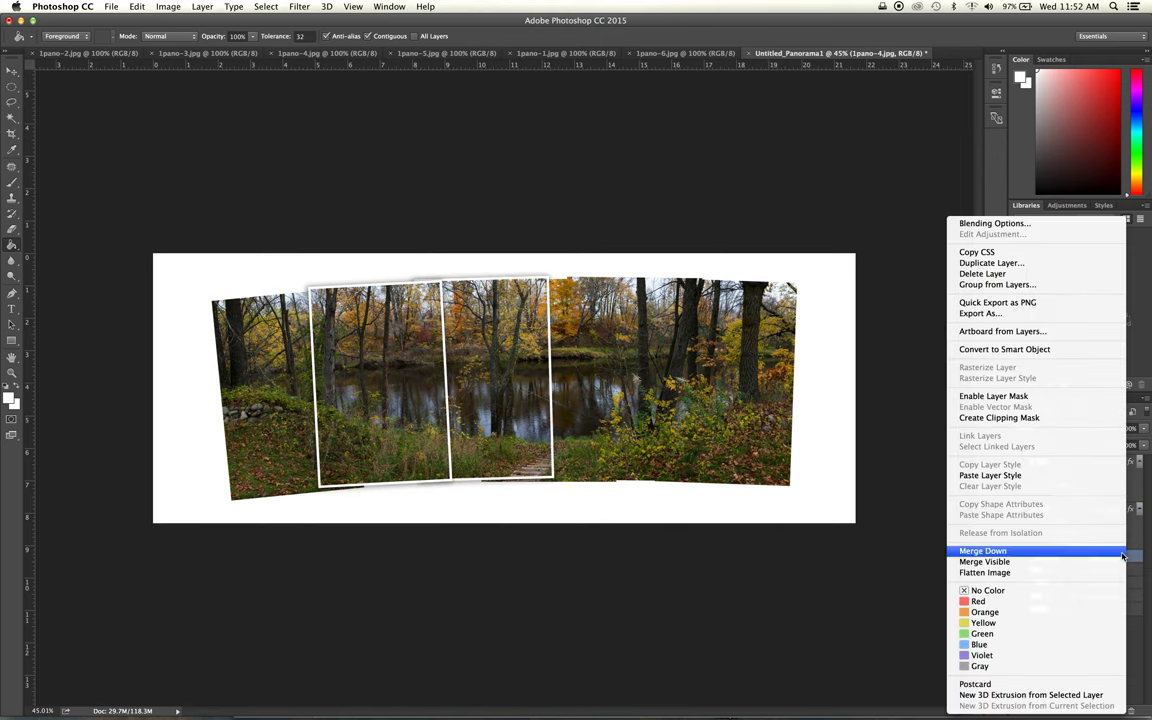
left_click(1096, 476)
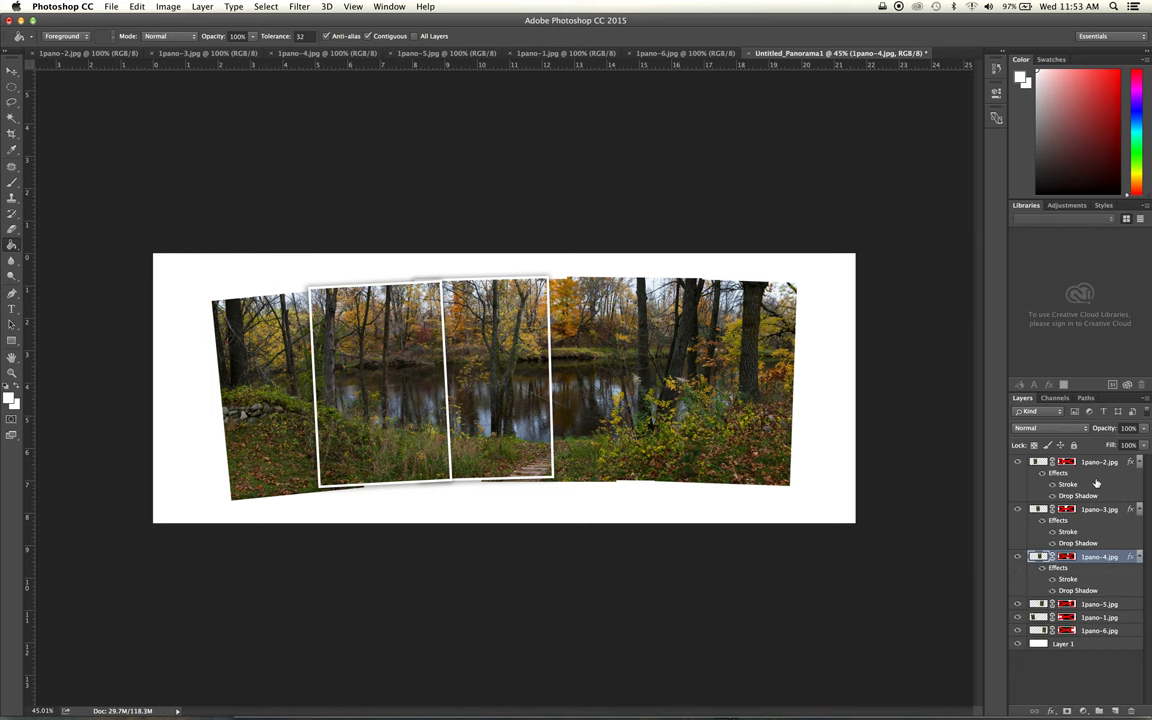
- Paste the same stroke and shadow style onto 1pano-5, 1pano-1 and 1pano-6
left_click(1124, 605)
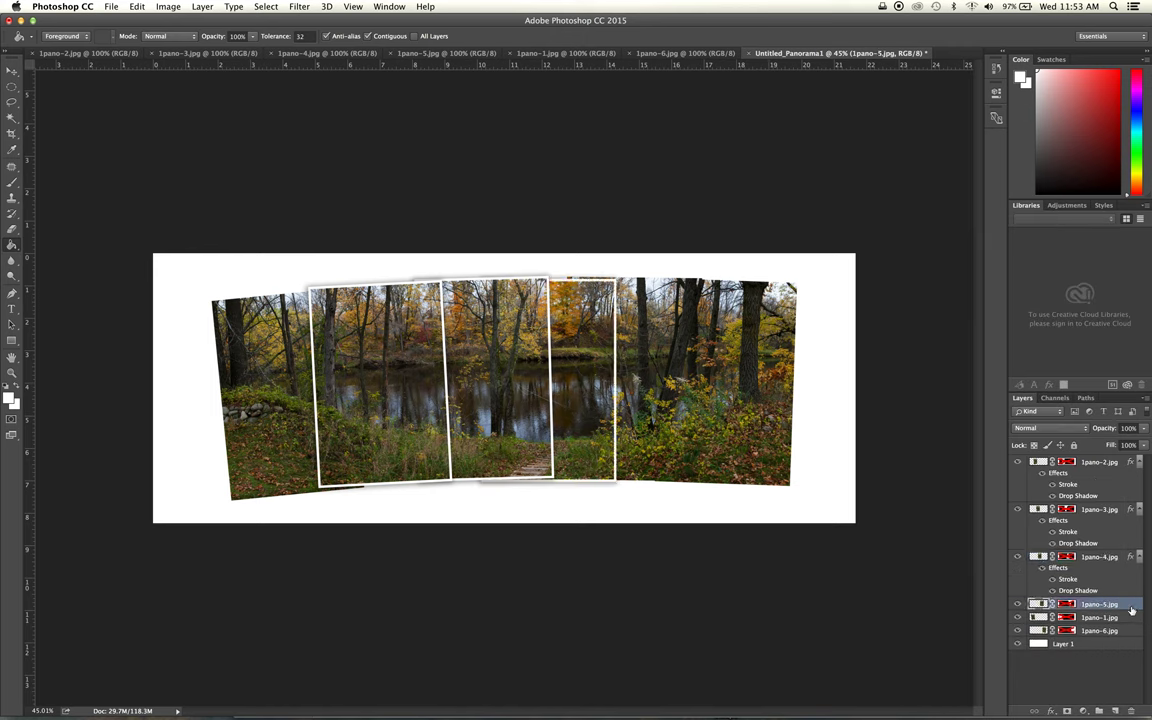
right_click(1124, 605)
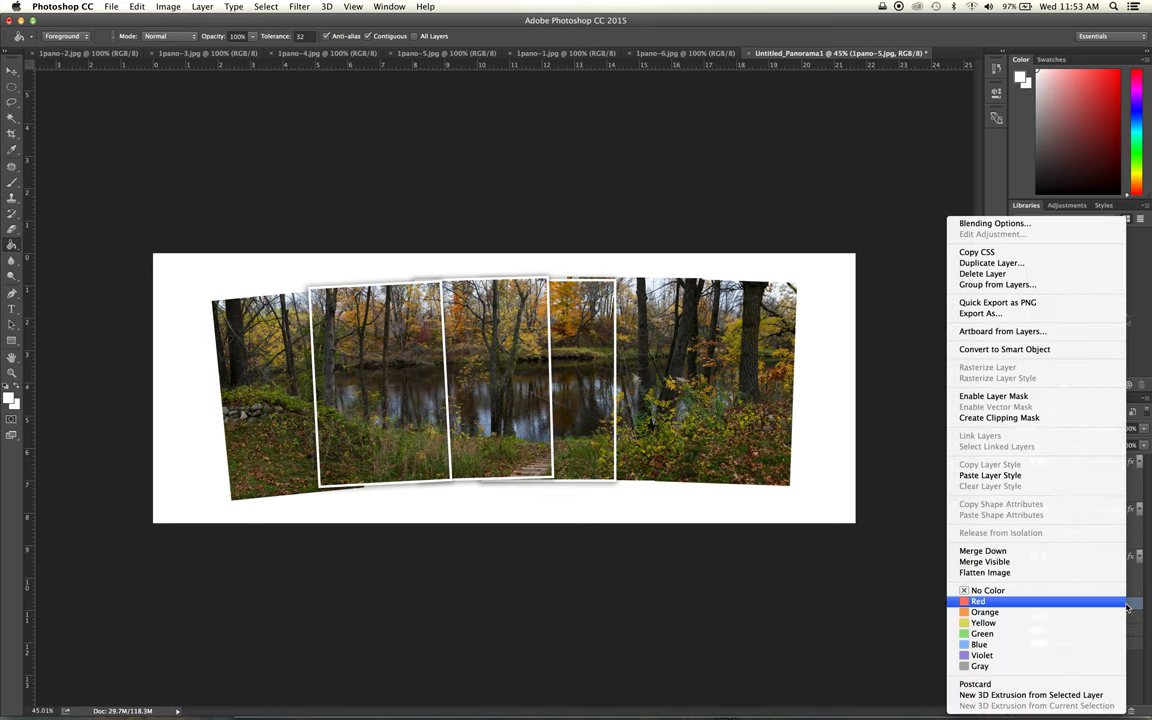
left_click(1099, 478)
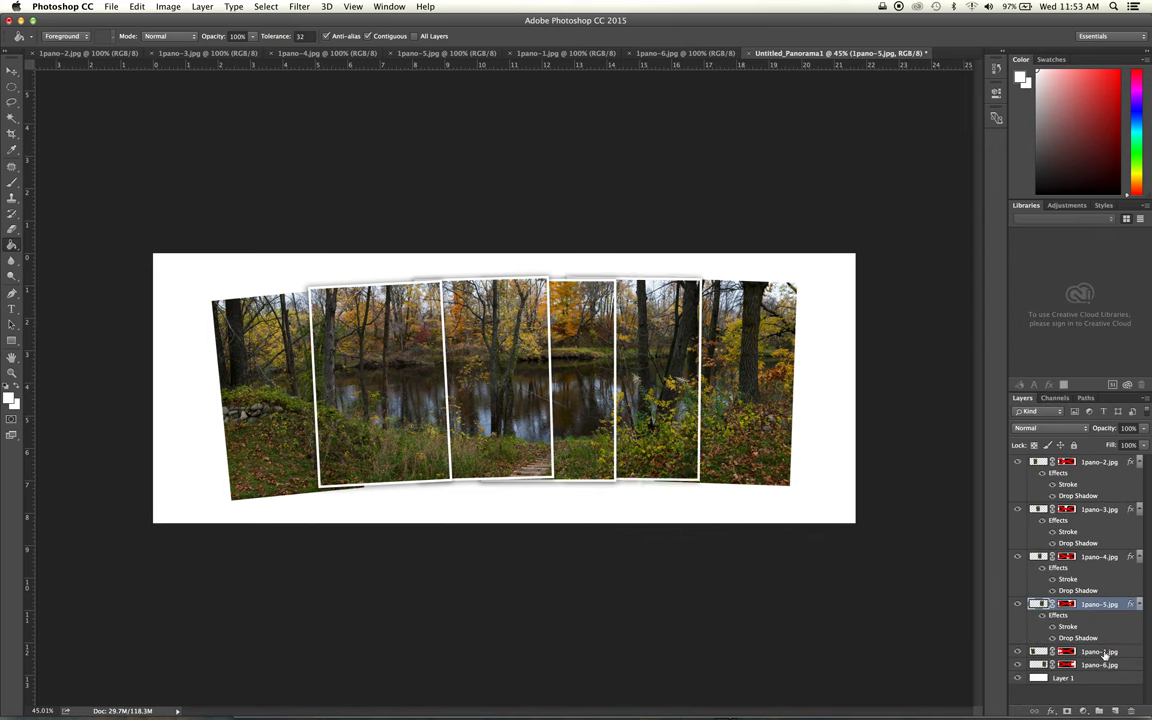
left_click(1125, 652)
right_click(1125, 652)
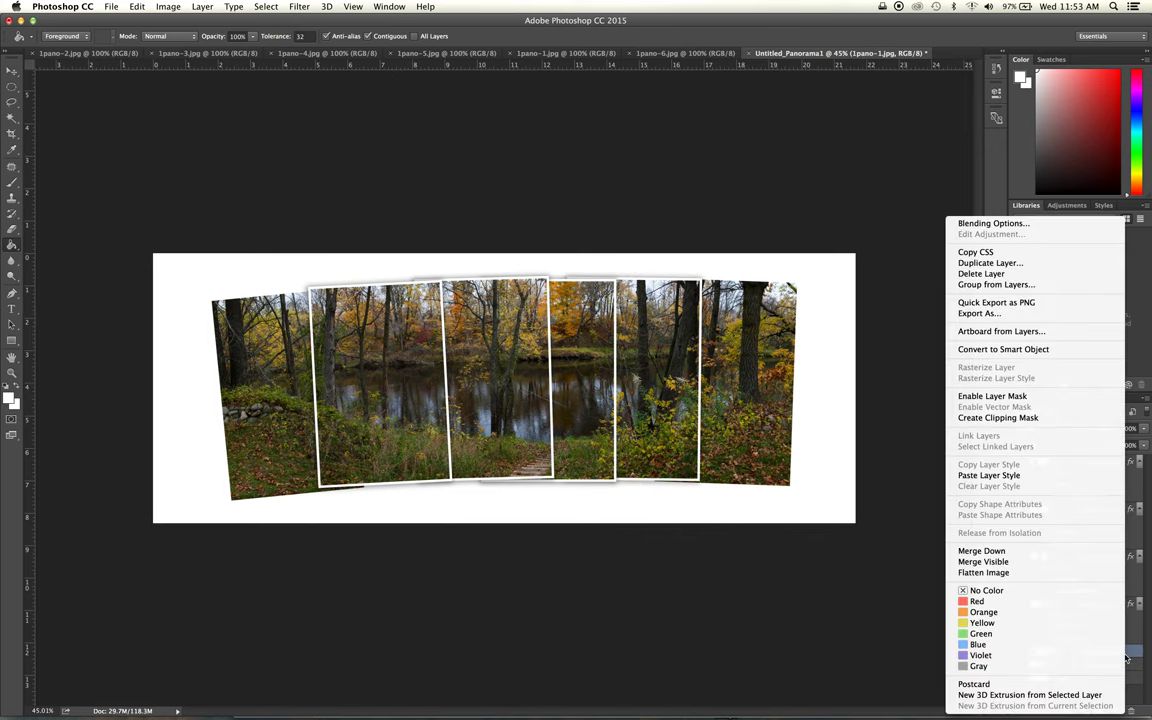
left_click(1083, 478)
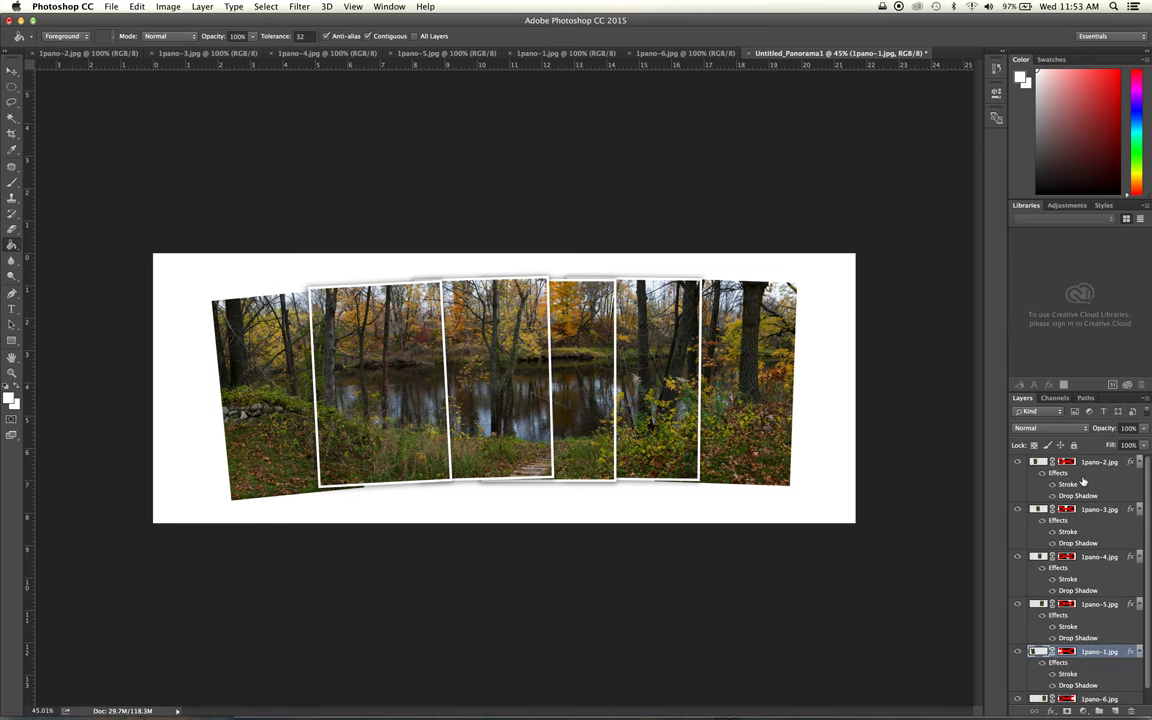
scroll(1073, 620, "down", 1)
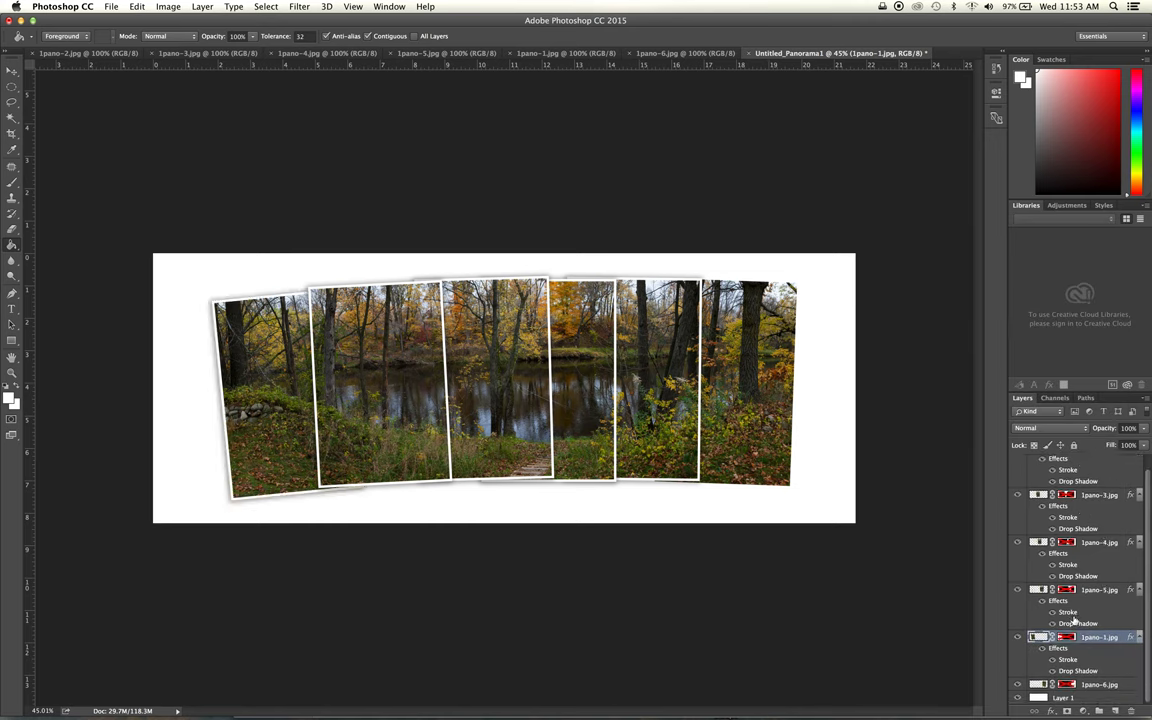
left_click(1127, 686)
right_click(1127, 688)
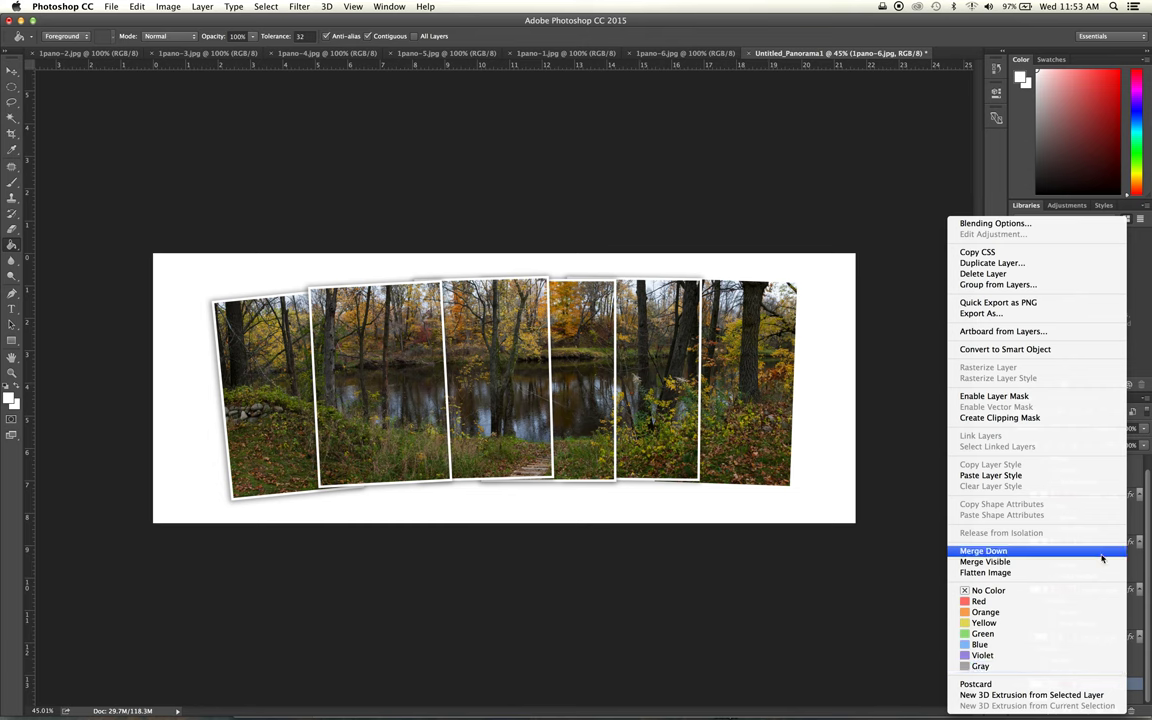
left_click(1095, 476)
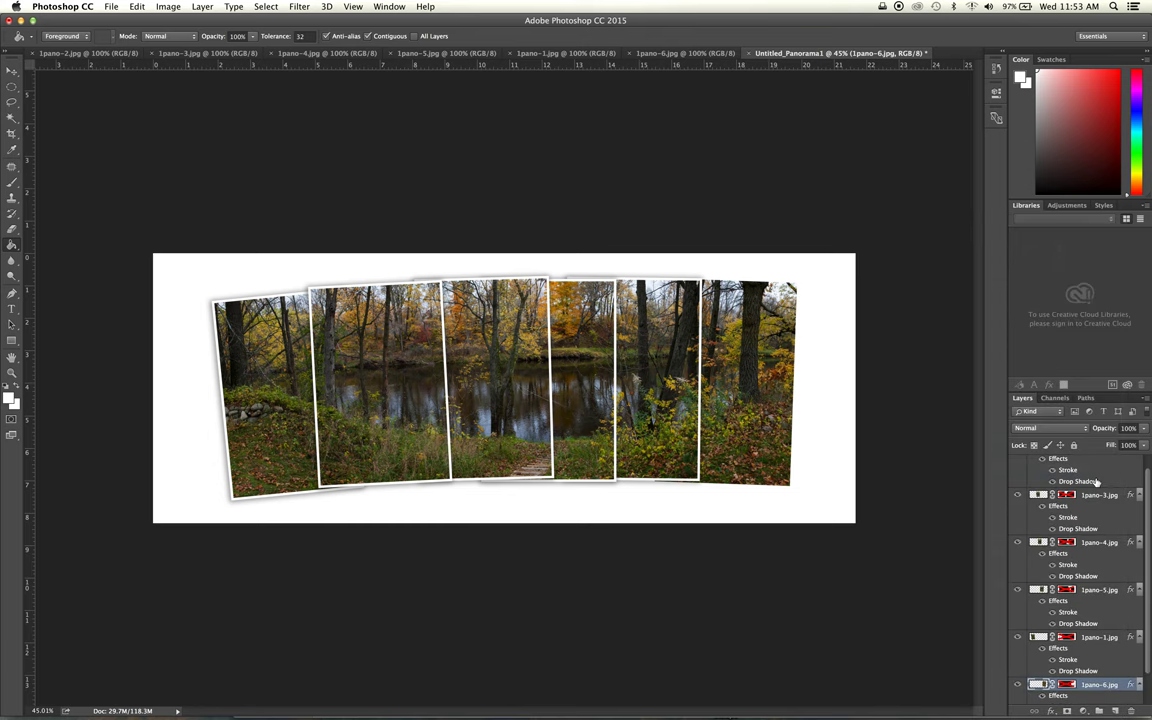